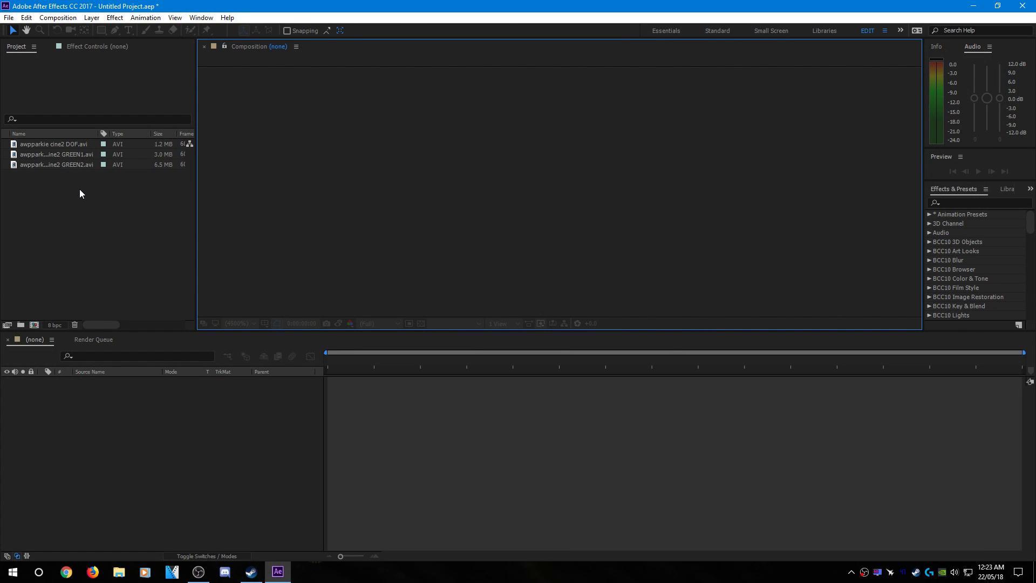
Step: Create a new composition from the GREEN2 clip
click(75, 165)
click(72, 154)
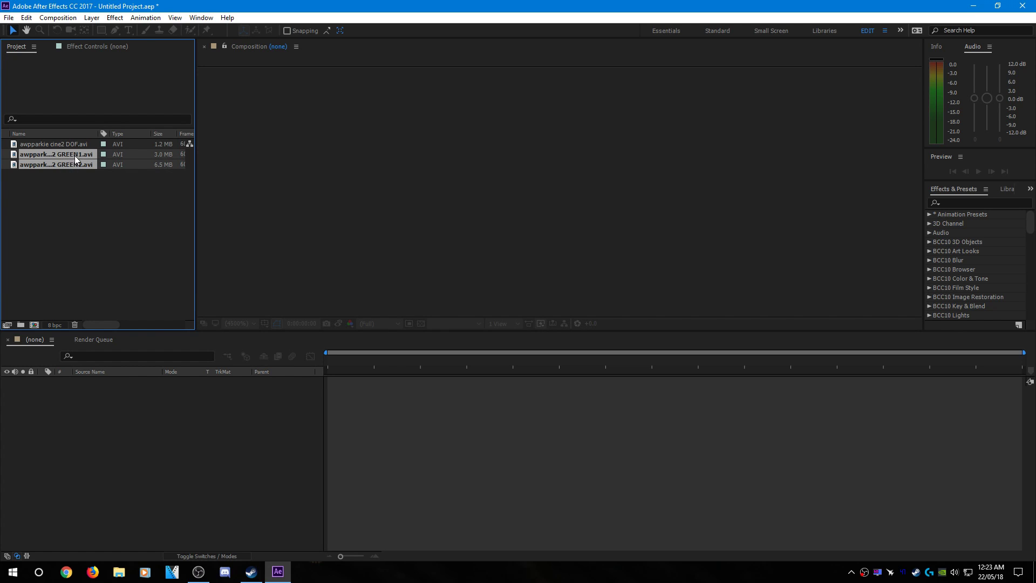
drag(84, 181, 46, 168)
click(46, 166)
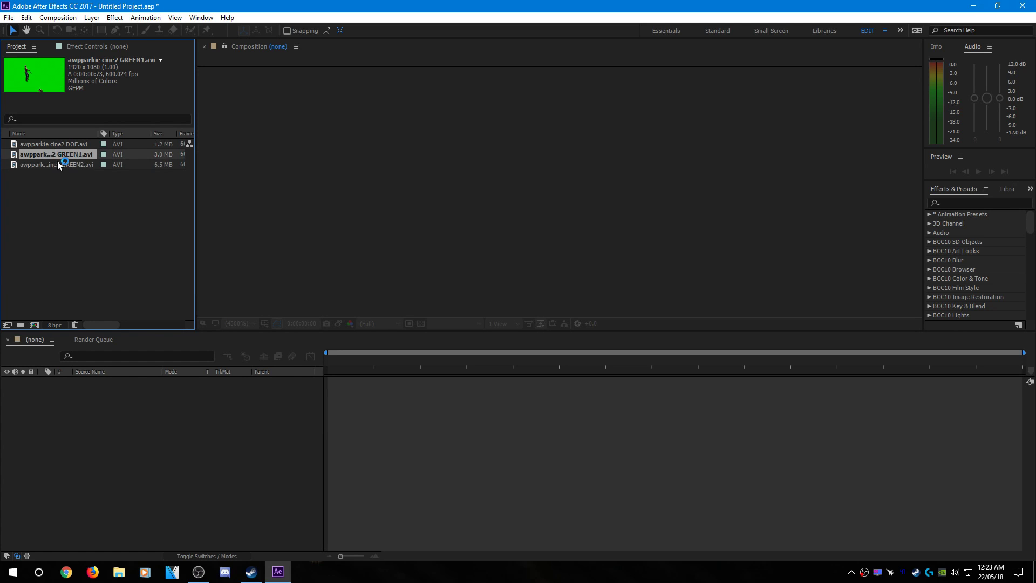
click(47, 165)
drag(48, 165, 35, 324)
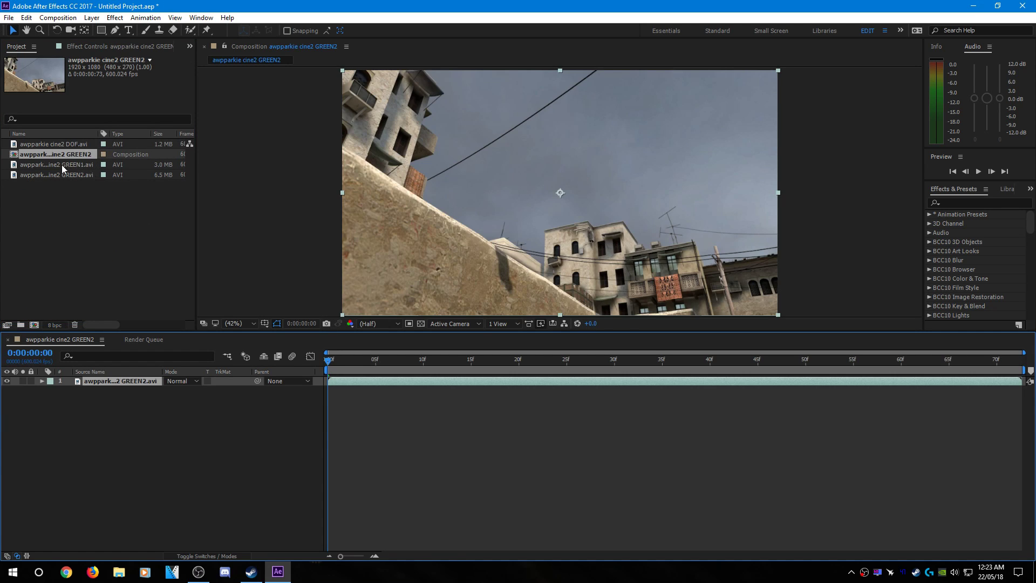
Step: Stack GREEN1 and DOF.avi above GREEN2, hide DOF, and select GREEN1
click(37, 164)
drag(36, 165, 109, 376)
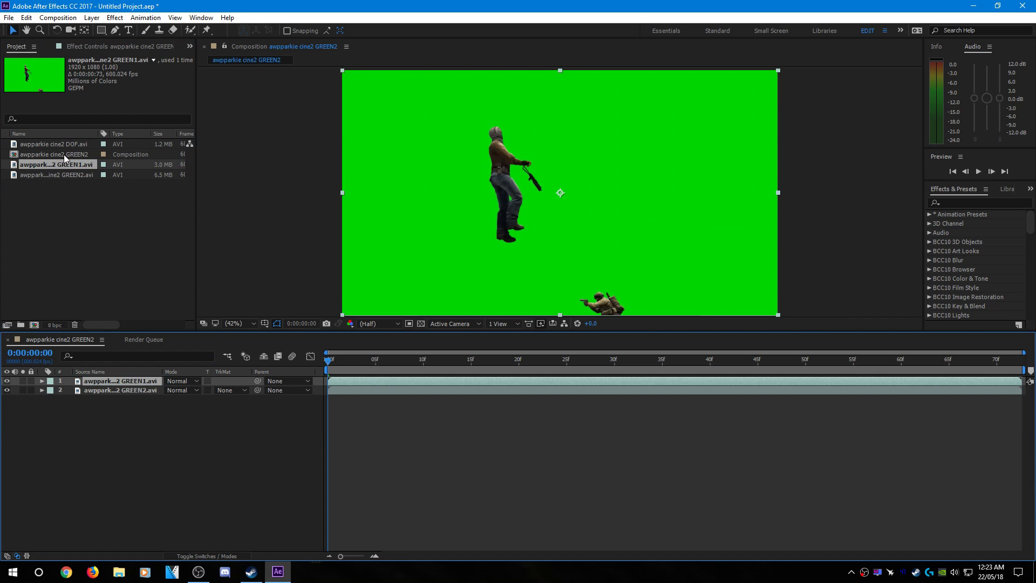
mouse_move(49, 144)
mouse_down()
mouse_move(94, 178)
mouse_move(109, 381)
mouse_up()
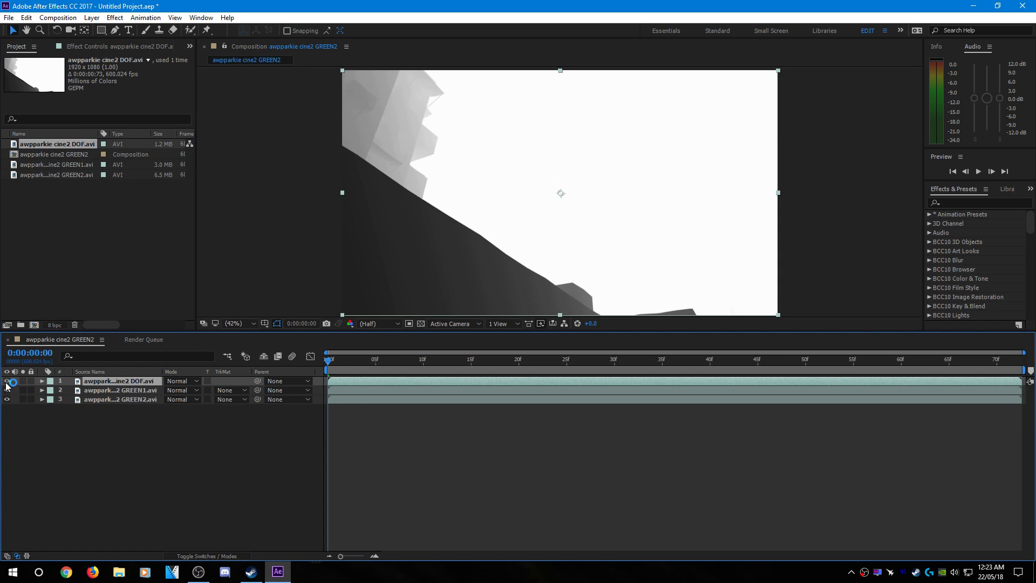
click(7, 381)
click(121, 391)
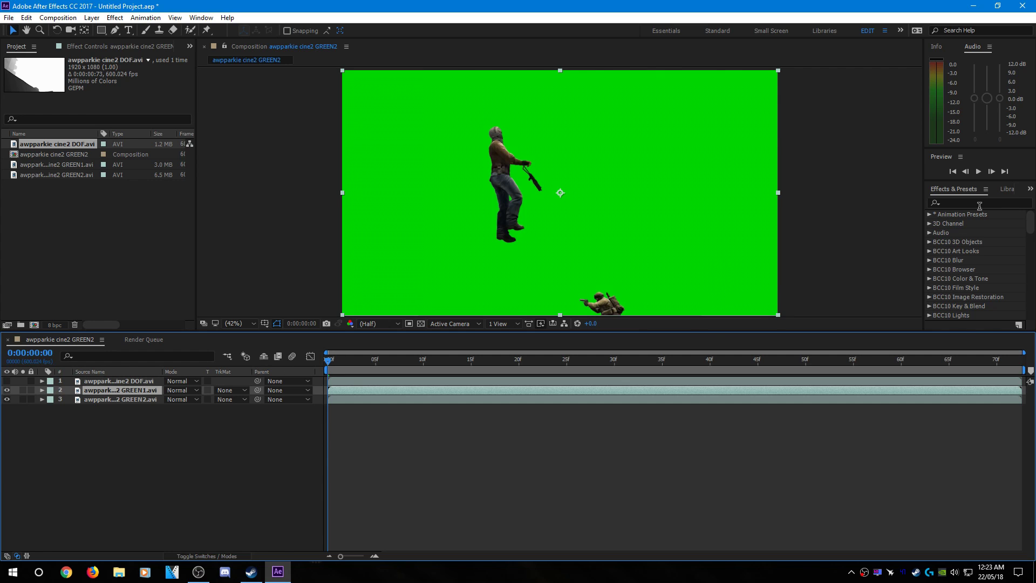
click(981, 206)
Step: Apply Keylight (1.2) to GREEN1 with the green backdrop as Screen Colour
click(972, 205)
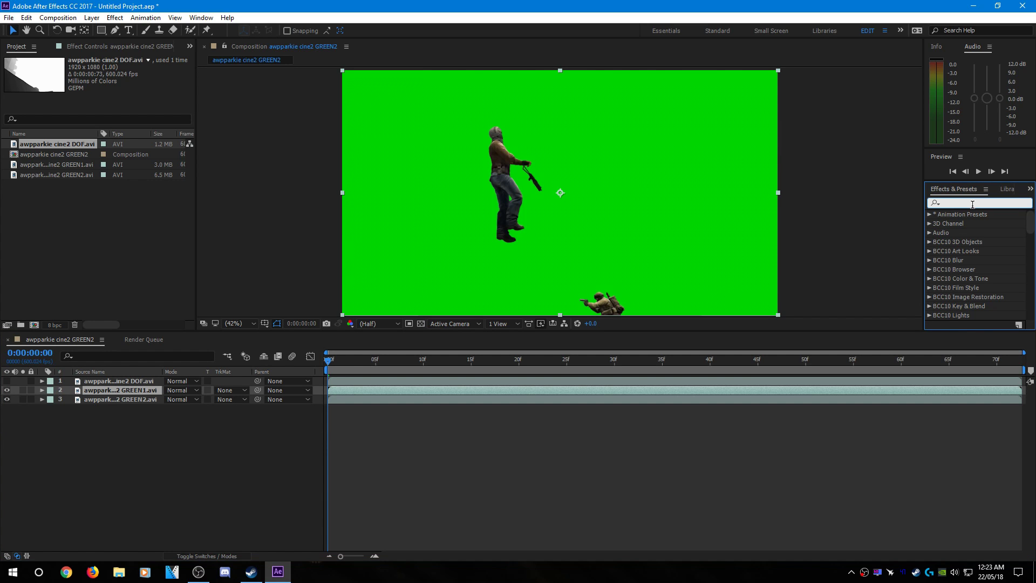
text(keylight)
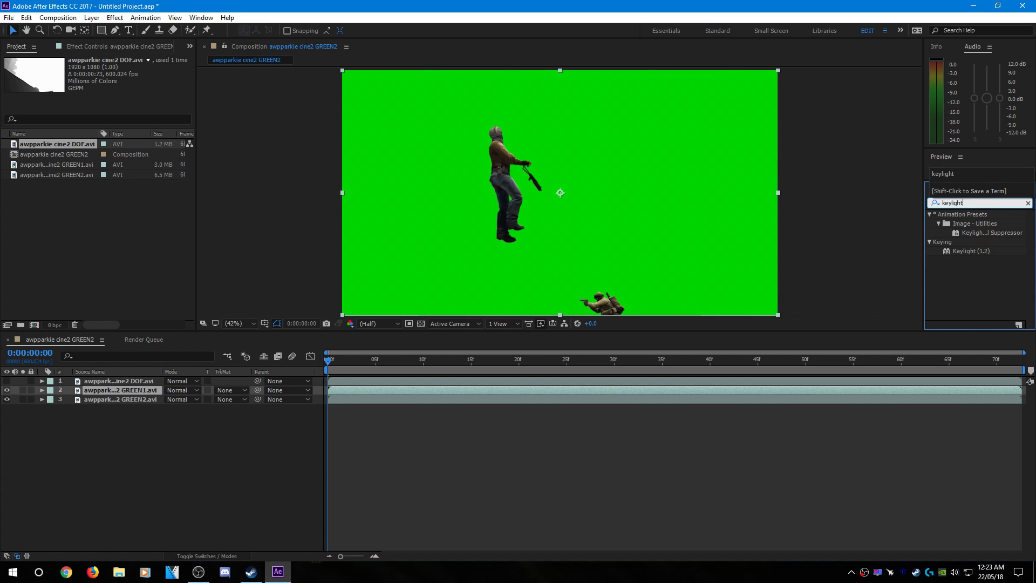
drag(958, 252, 685, 262)
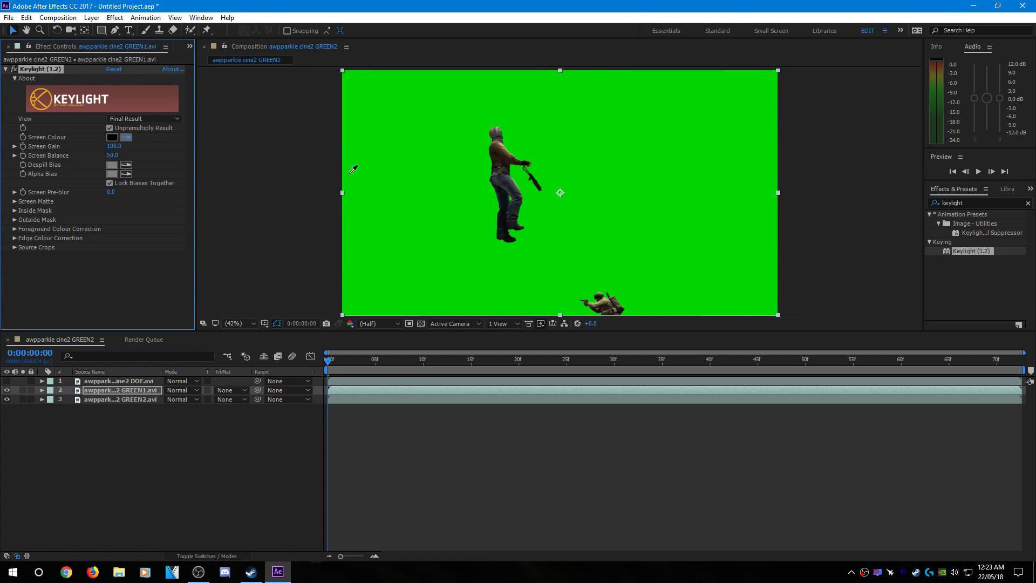
click(203, 445)
click(114, 391)
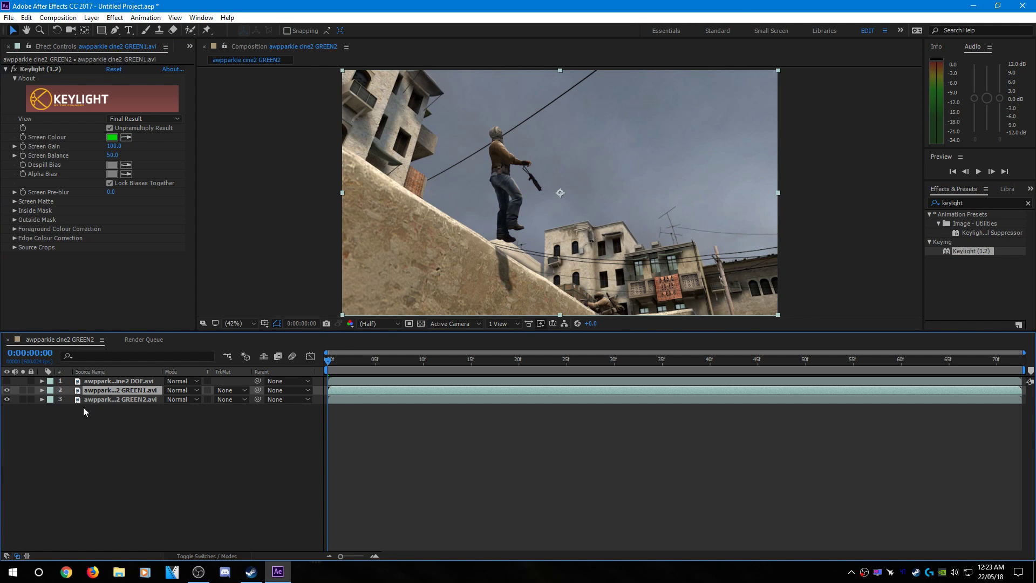
Step: Duplicate GREEN1 and add Tint to the lower copy, mapping black to white
key(ctrl+d)
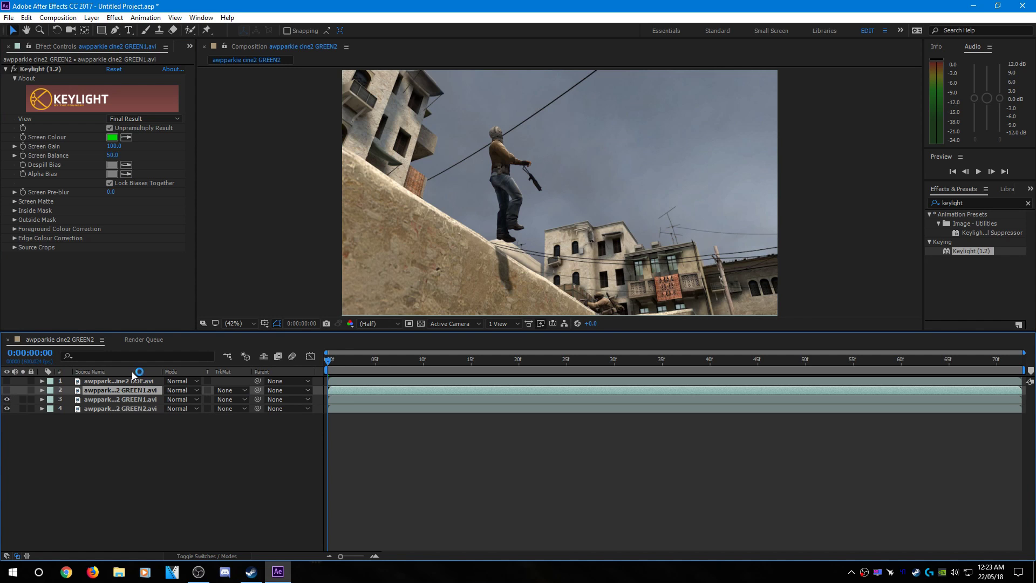
click(128, 403)
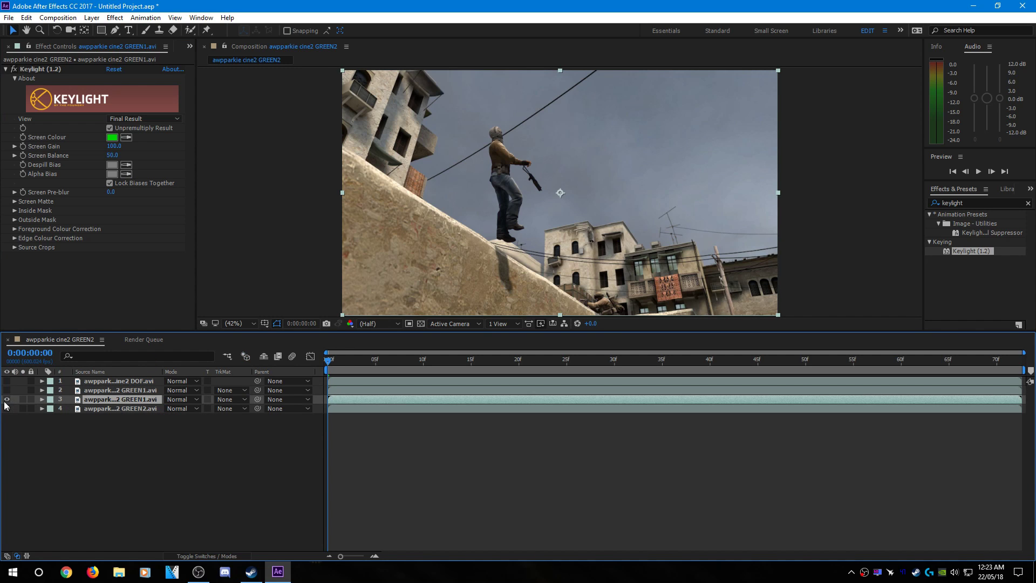
click(1028, 203)
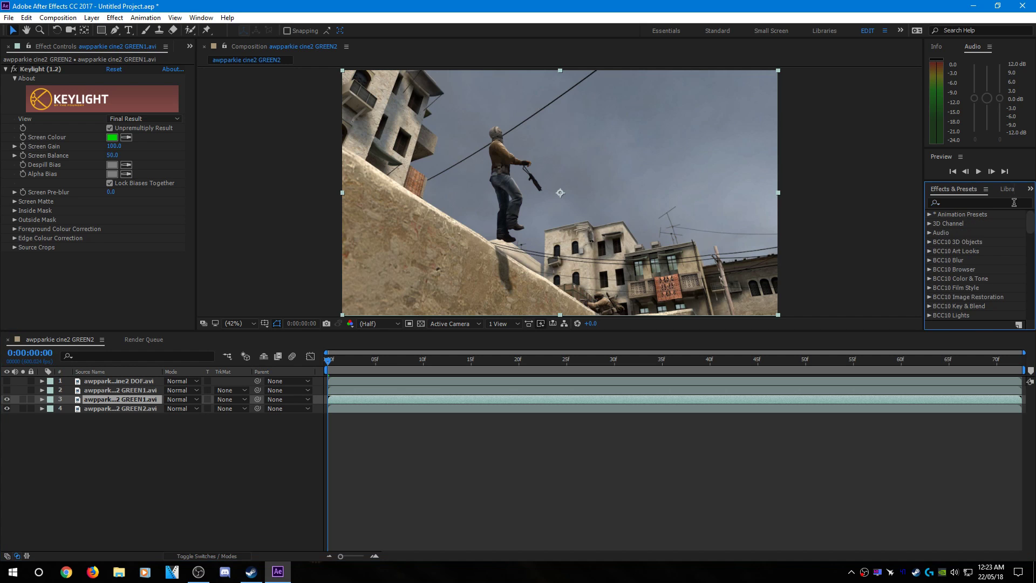
text(tion)
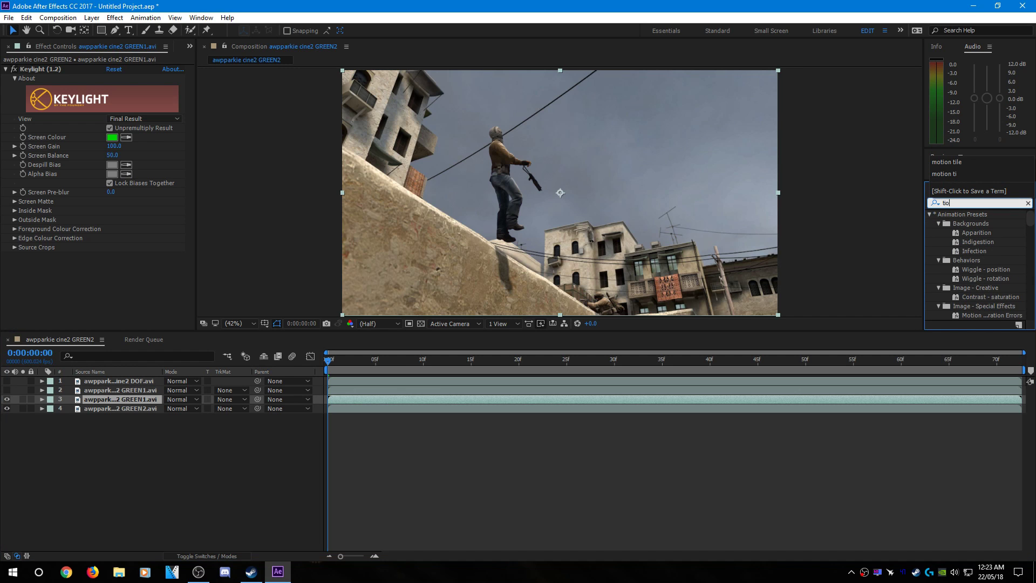
key(BackSpace)
key(BackSpace)
text(int)
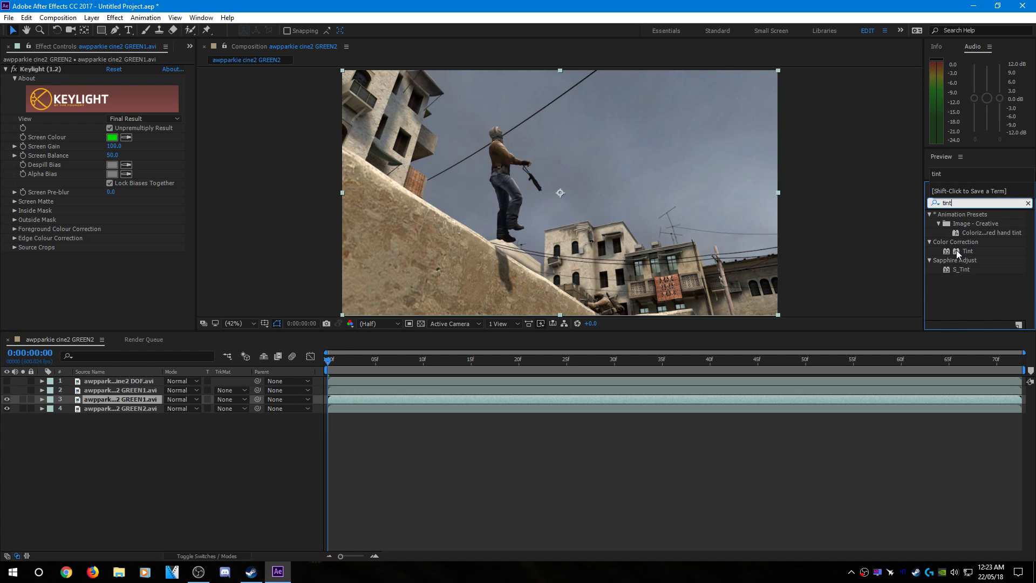
drag(964, 251, 440, 262)
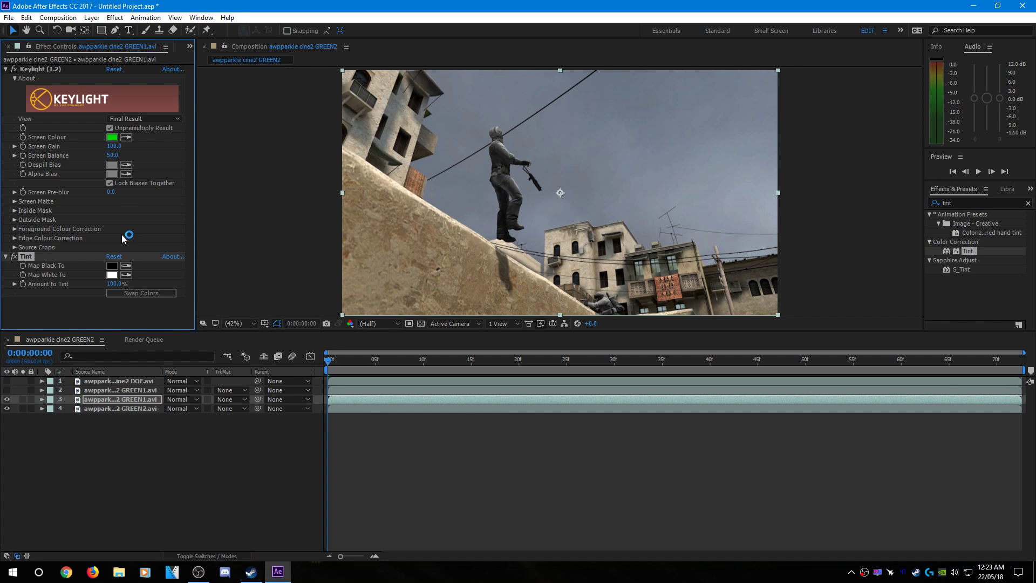
click(112, 266)
drag(421, 324, 311, 197)
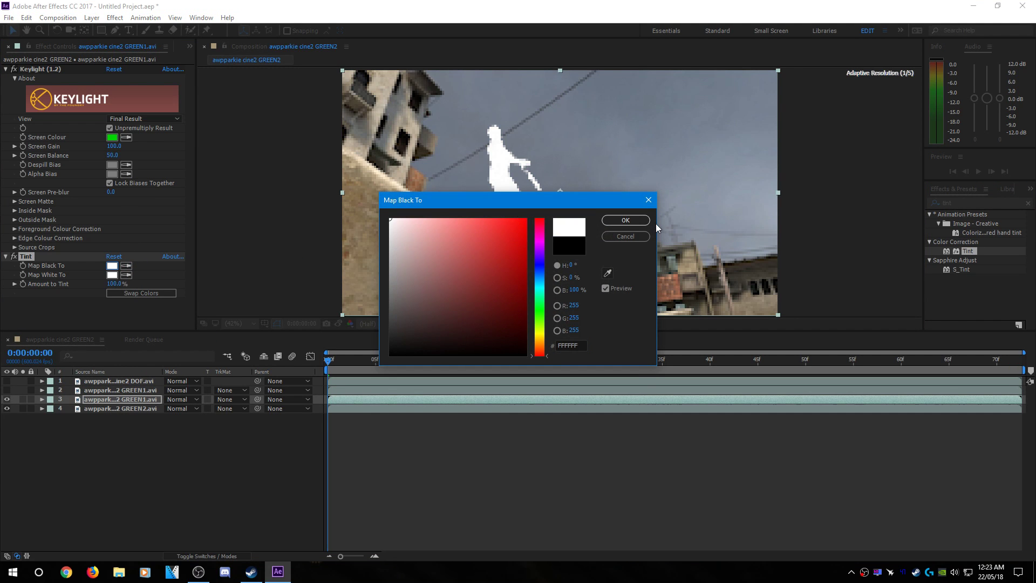
click(625, 220)
Step: Set the white silhouette layer's Scale to 102%
click(43, 400)
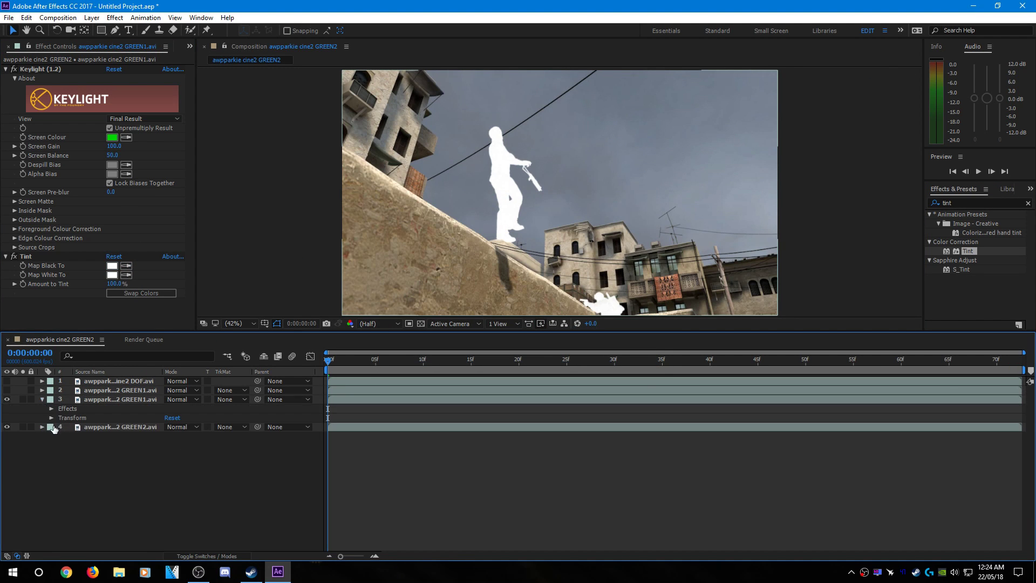
click(51, 418)
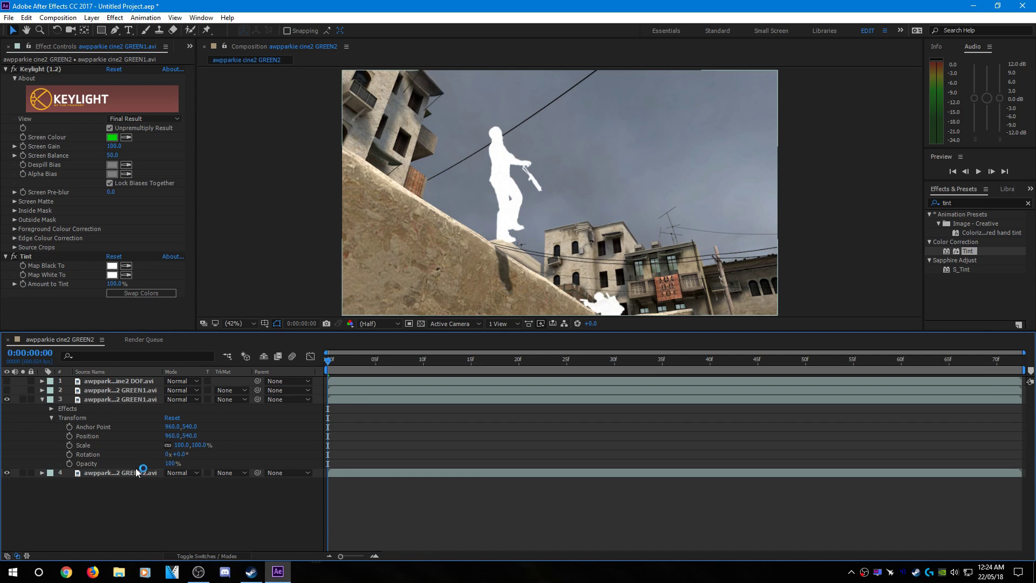
click(181, 446)
text(2)
key(Return)
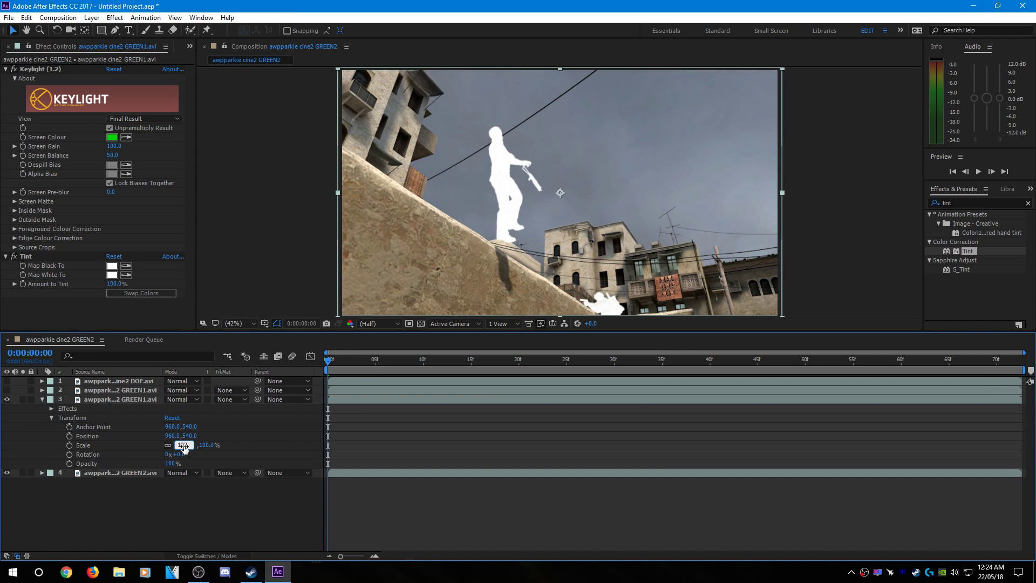
click(42, 400)
Step: Duplicate the white silhouette layer
click(121, 428)
click(116, 400)
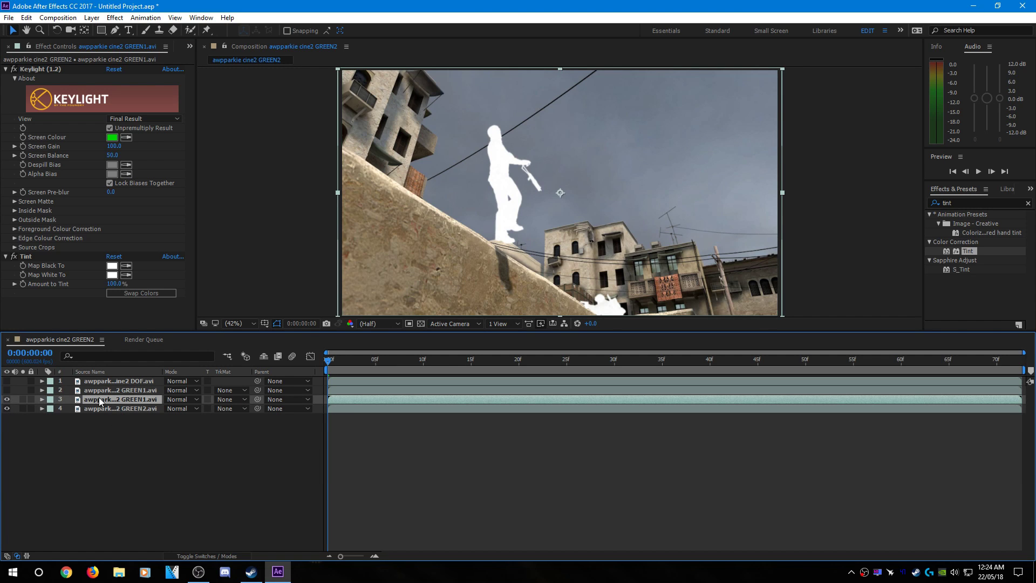
key(ctrl+d)
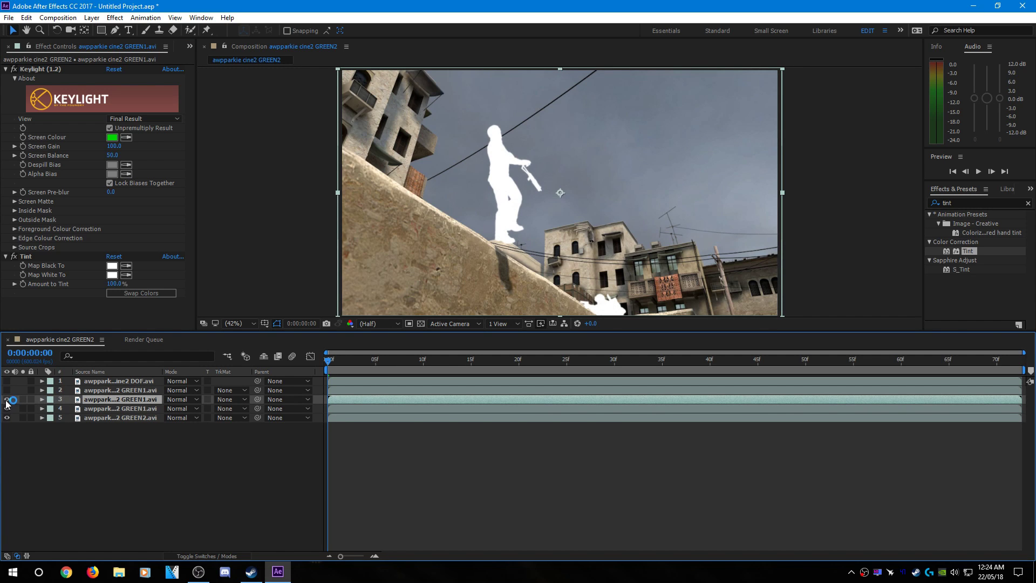
Step: On the new duplicate, sample green for both Tint Map Black To and Map White To
click(77, 410)
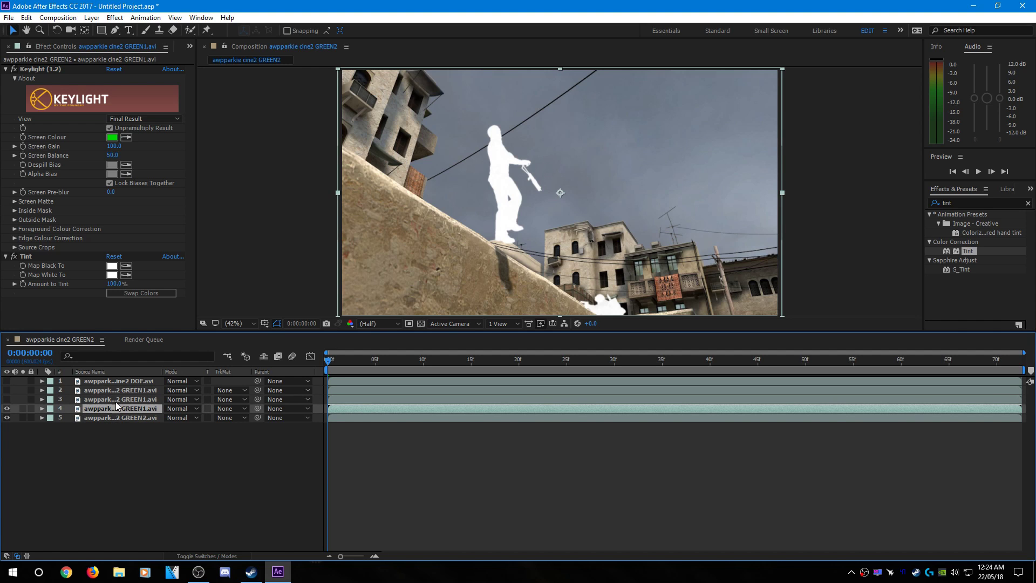
click(125, 267)
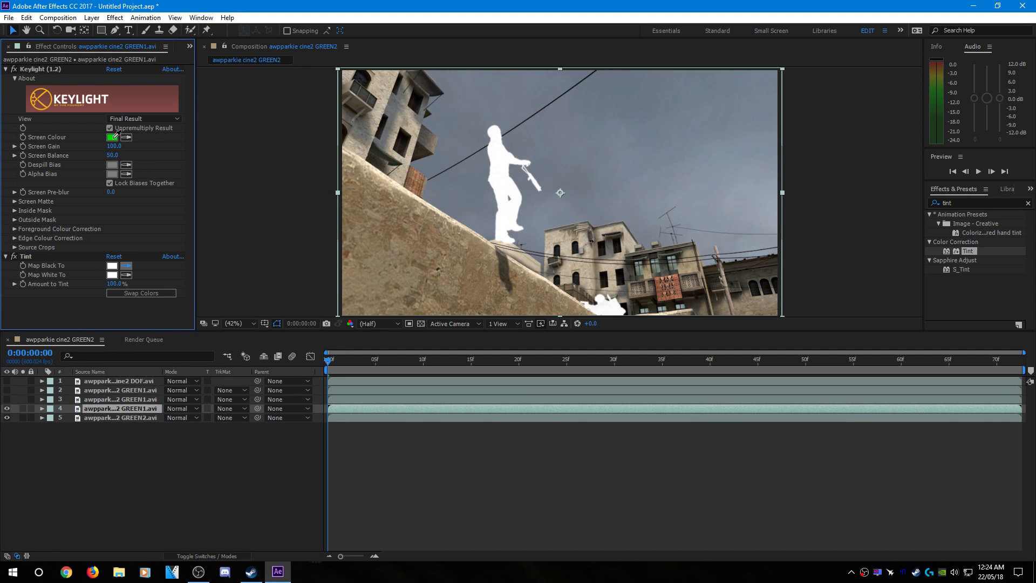
click(115, 136)
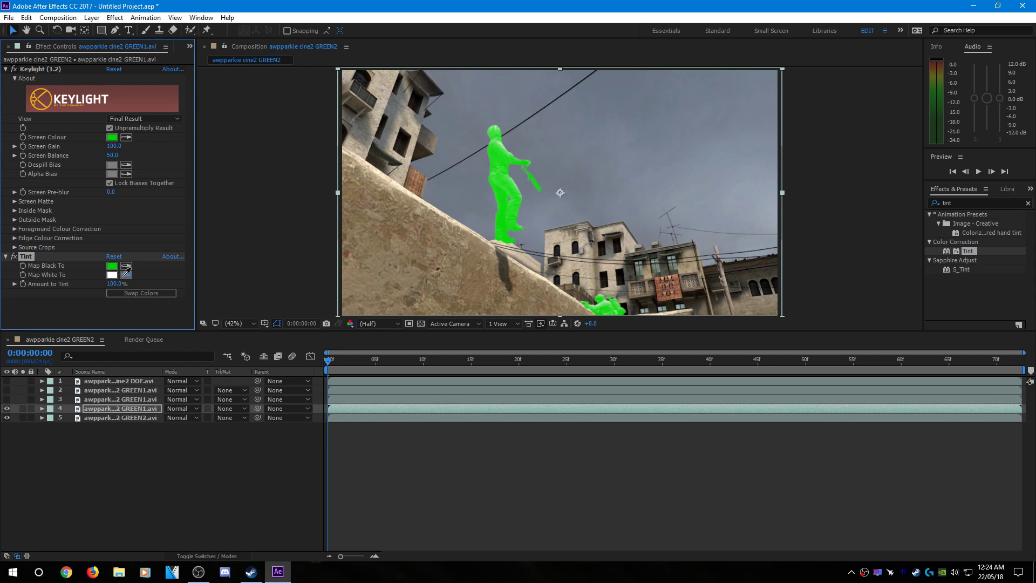
click(114, 138)
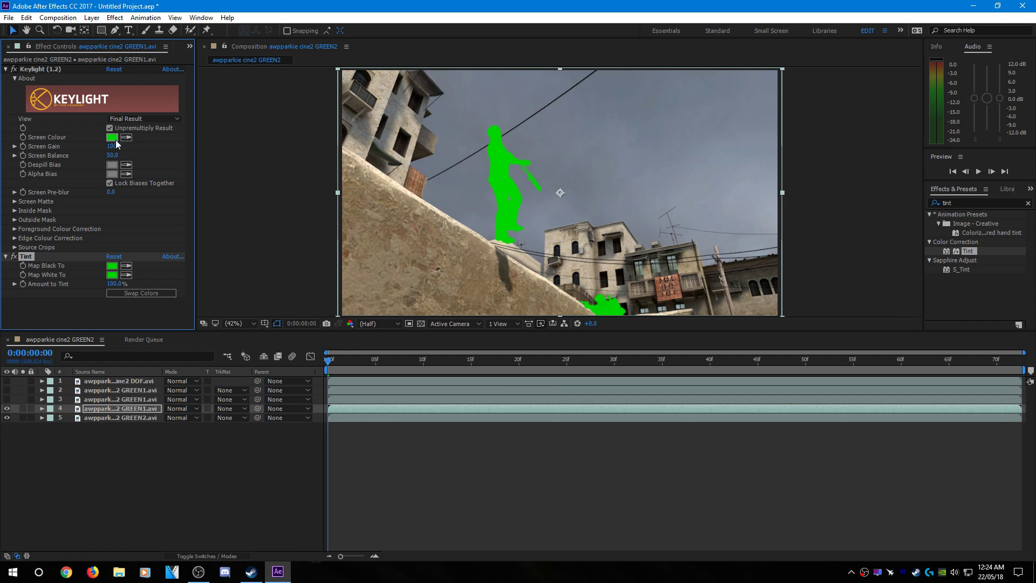
Step: Set layer 4's Scale to 105% and Opacity to 50%
click(42, 409)
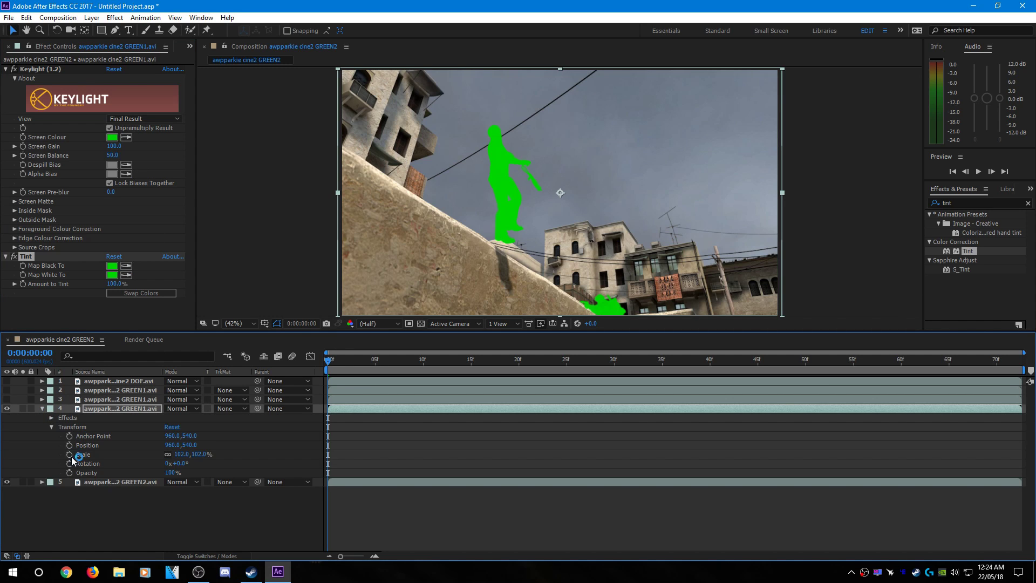
click(182, 454)
key(Return)
click(173, 471)
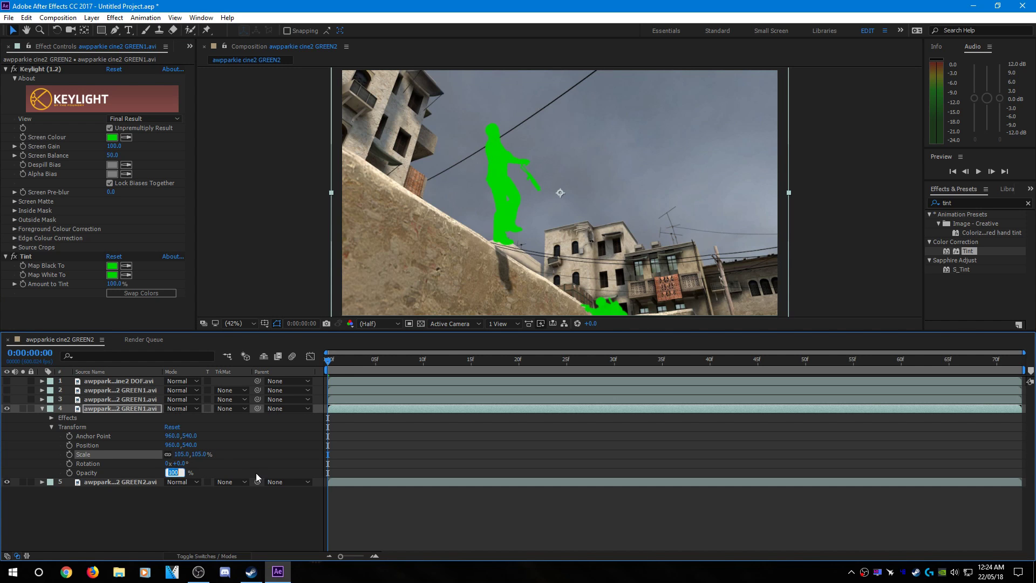
text(50)
key(Return)
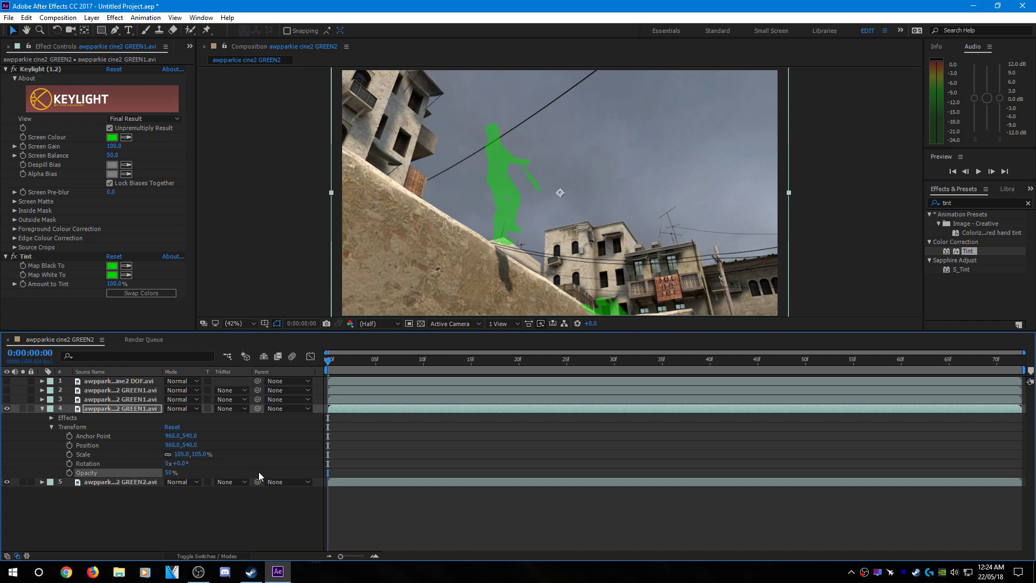
click(42, 408)
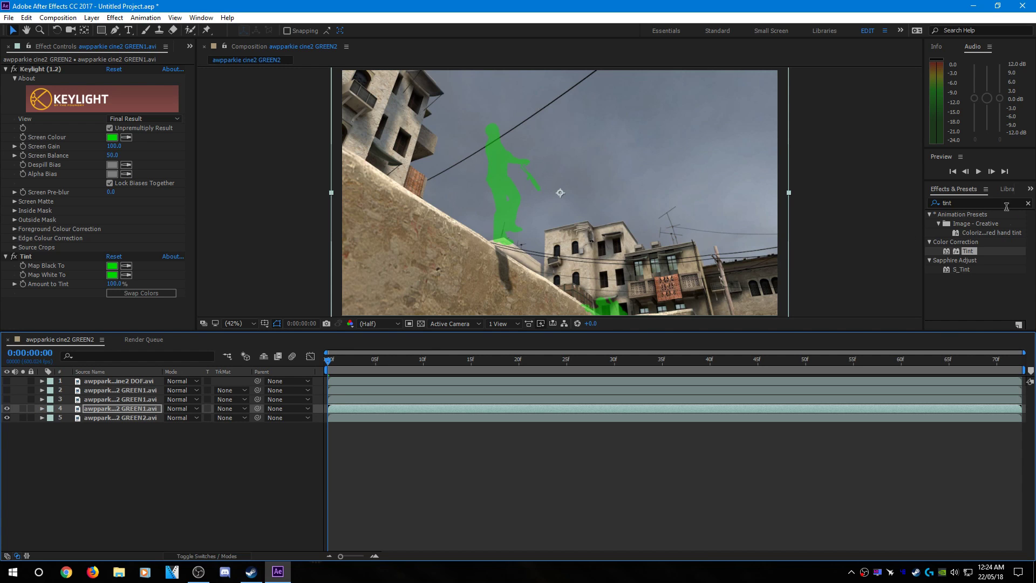
Step: Add Change Color to layer 4 targeting green, keying Hue Transform to 1800 at the last frame
click(964, 203)
text(change color)
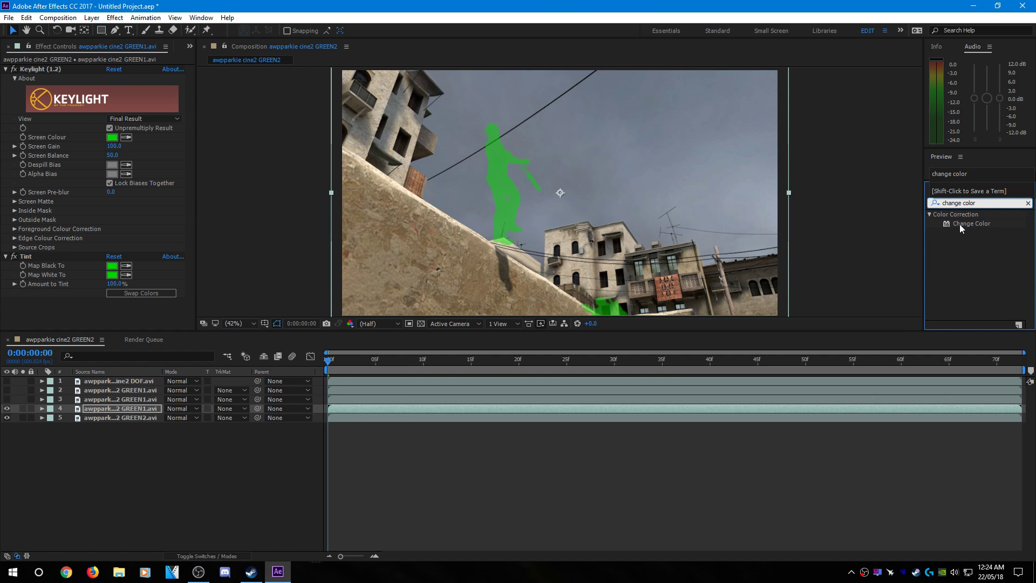
drag(961, 228, 121, 276)
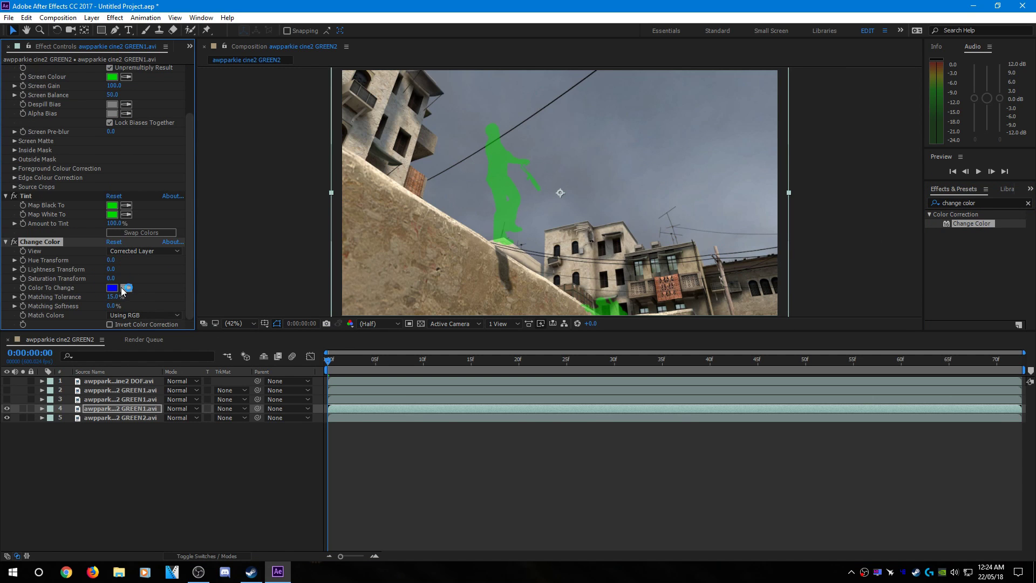
click(125, 288)
click(112, 205)
click(1025, 361)
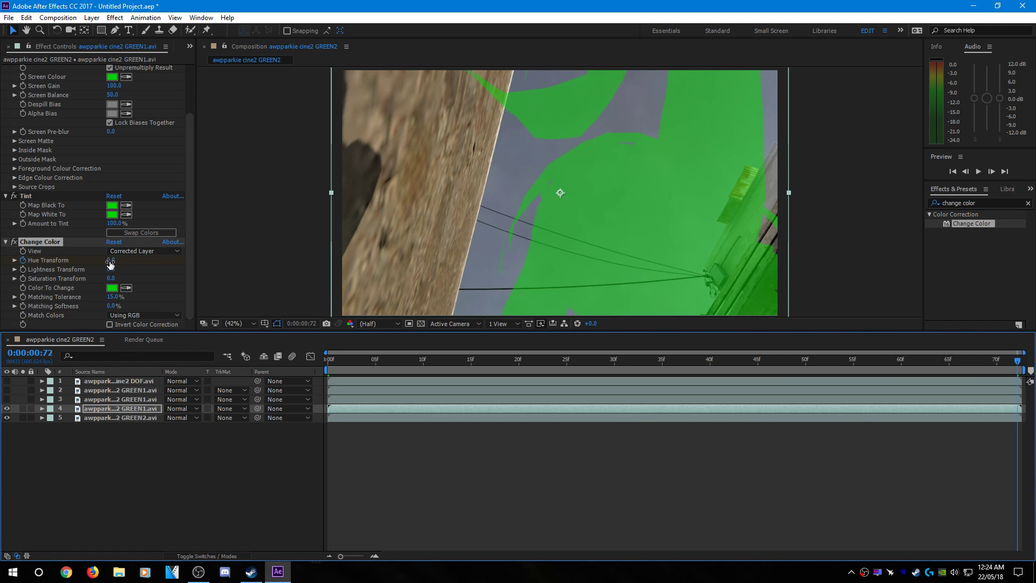
drag(111, 264, 111, 263)
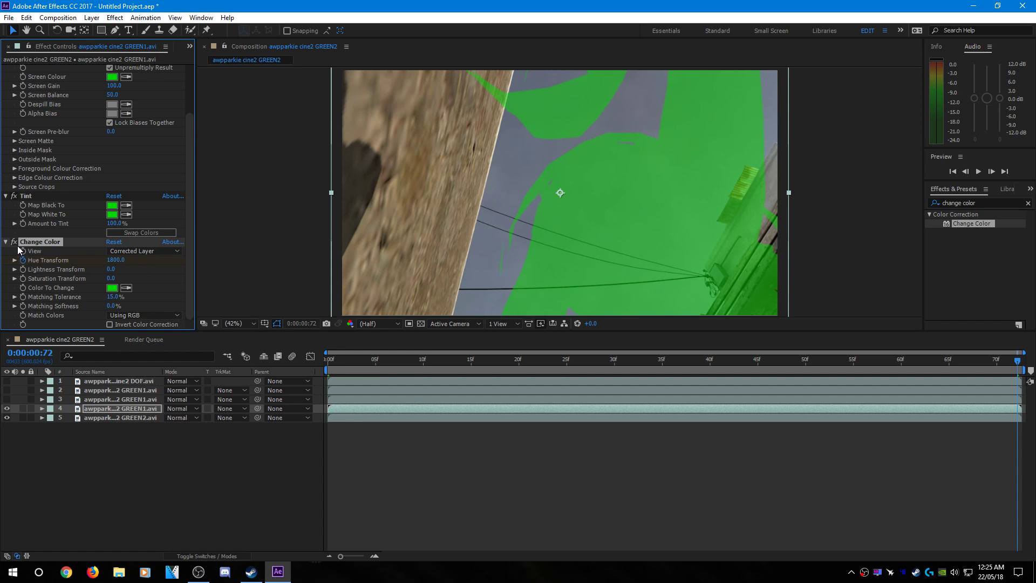
Step: Duplicate the green outline layer and select the copy
click(115, 409)
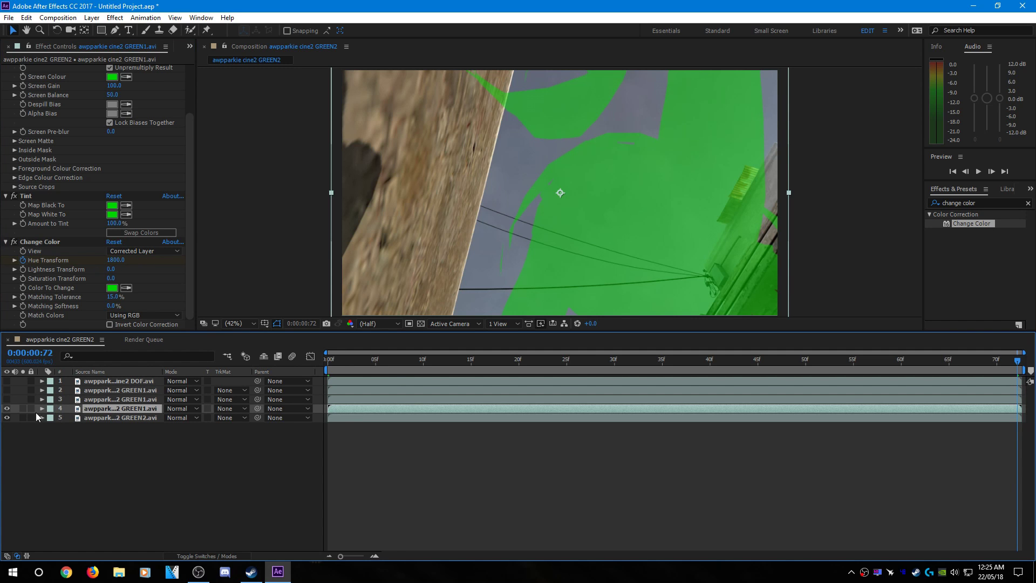
key(ctrl+d)
click(104, 418)
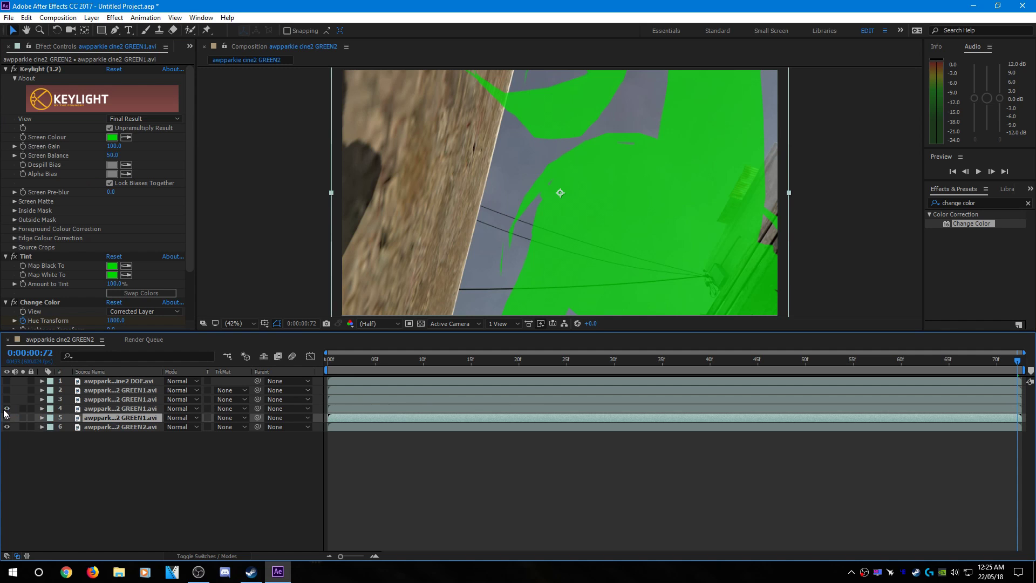
Step: Give the copy 20% Opacity and 107% Scale
click(43, 418)
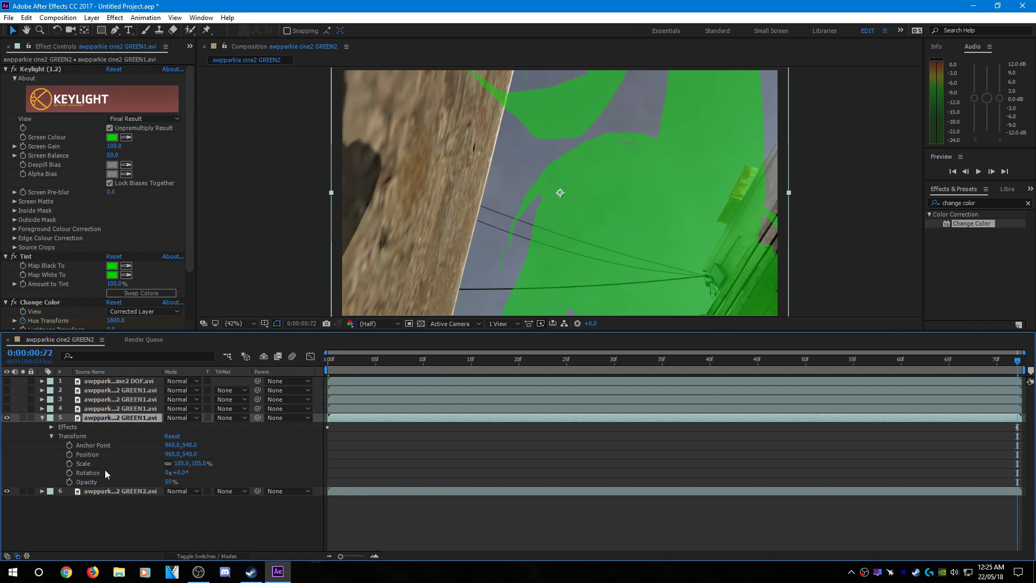
click(171, 482)
text(20)
key(Return)
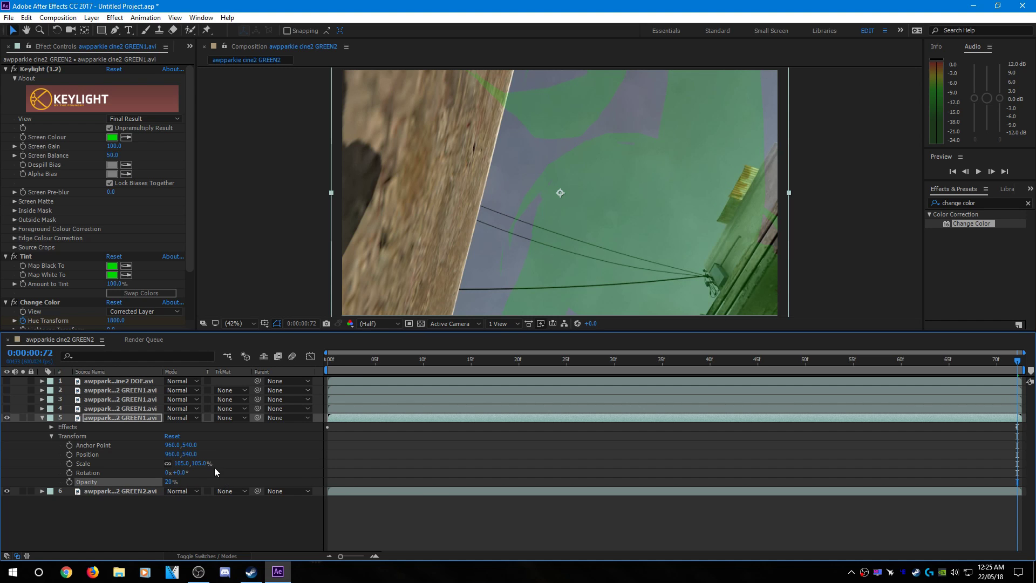
click(183, 463)
text(107)
key(Return)
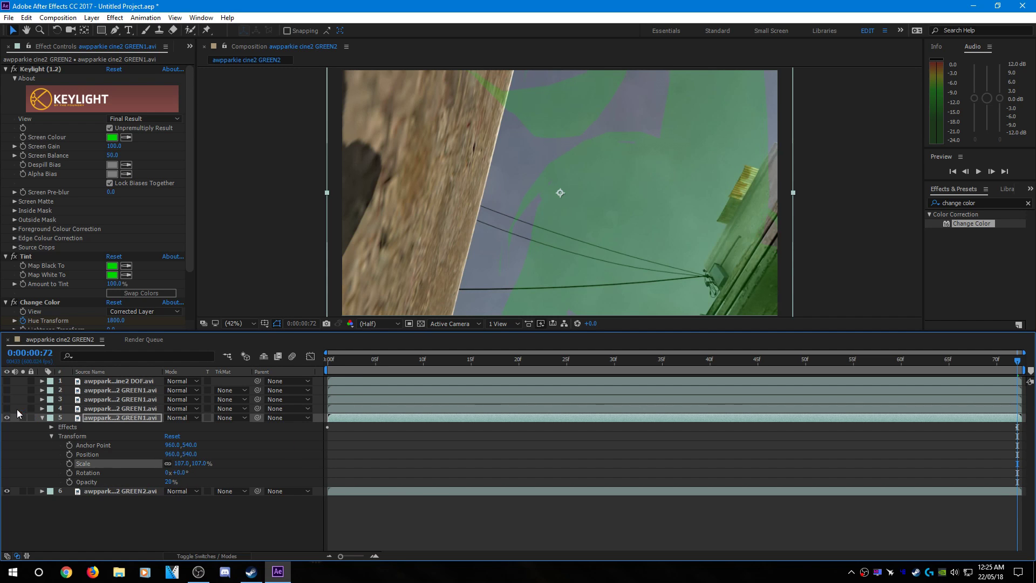
click(42, 418)
drag(340, 556, 359, 555)
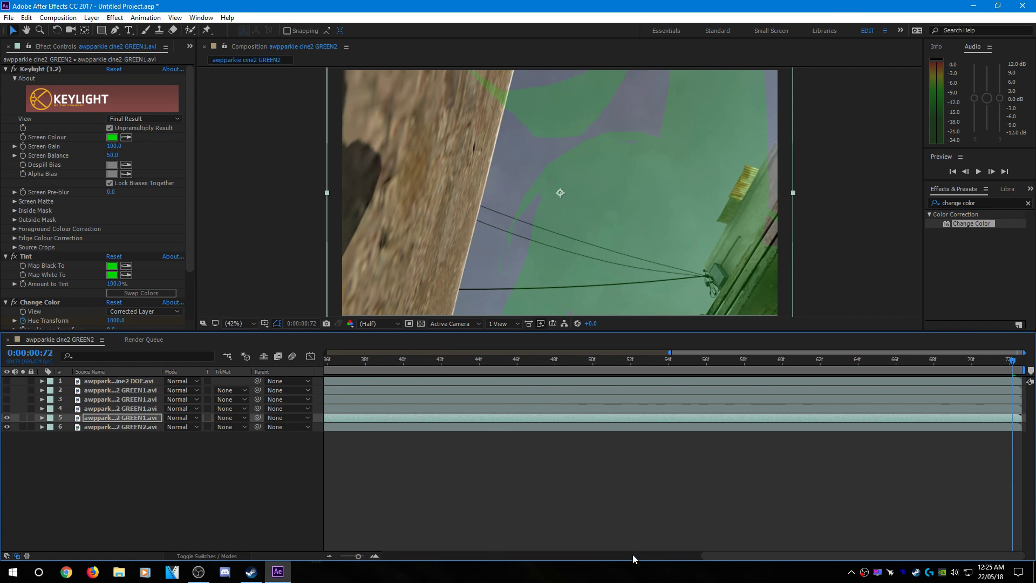
drag(692, 555, 386, 556)
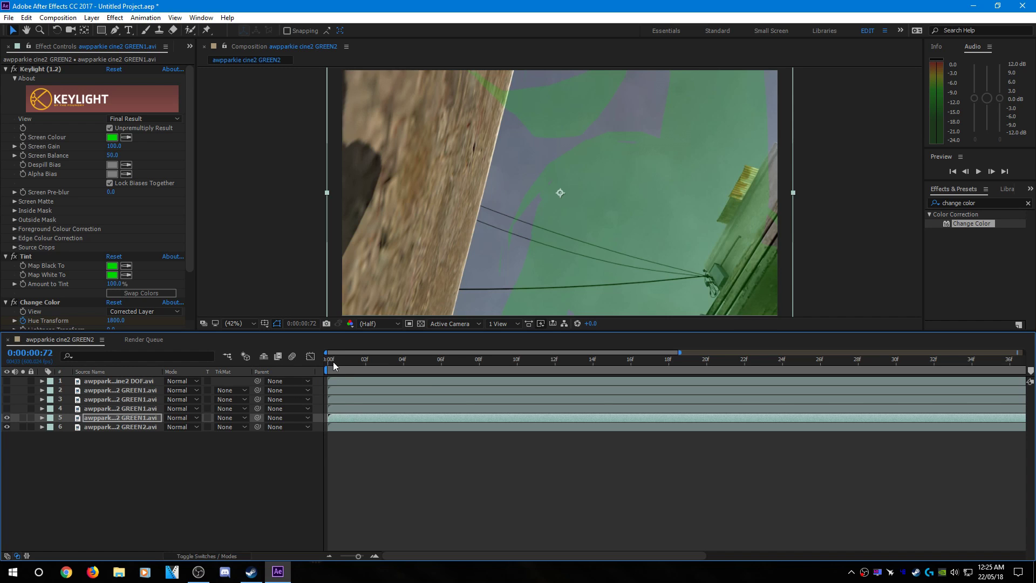
Step: Make layer 4 visible and shift layers 4 and 5 a frame or so later
click(328, 364)
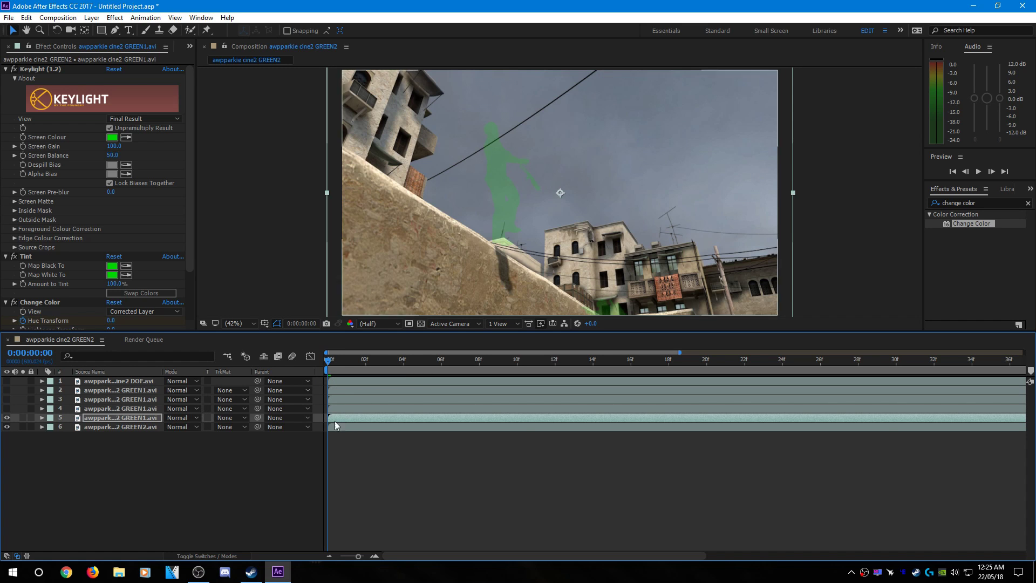
click(114, 408)
click(7, 409)
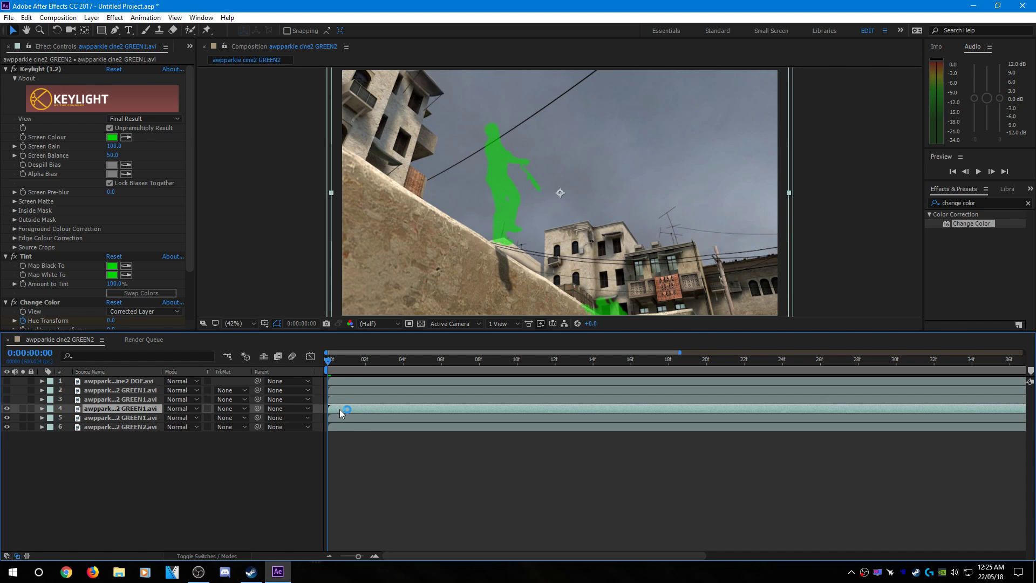
drag(340, 410, 344, 419)
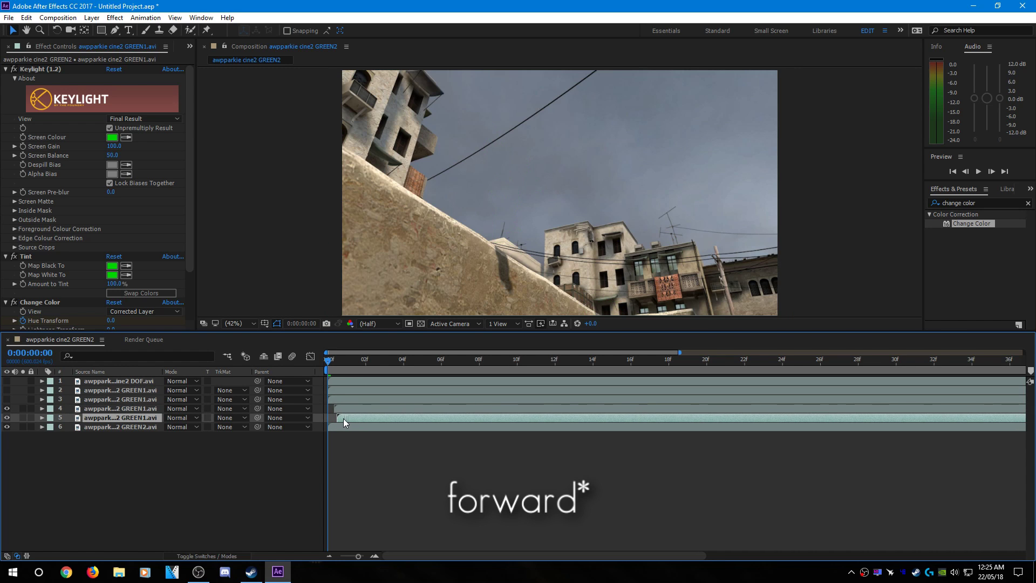
drag(344, 419, 347, 419)
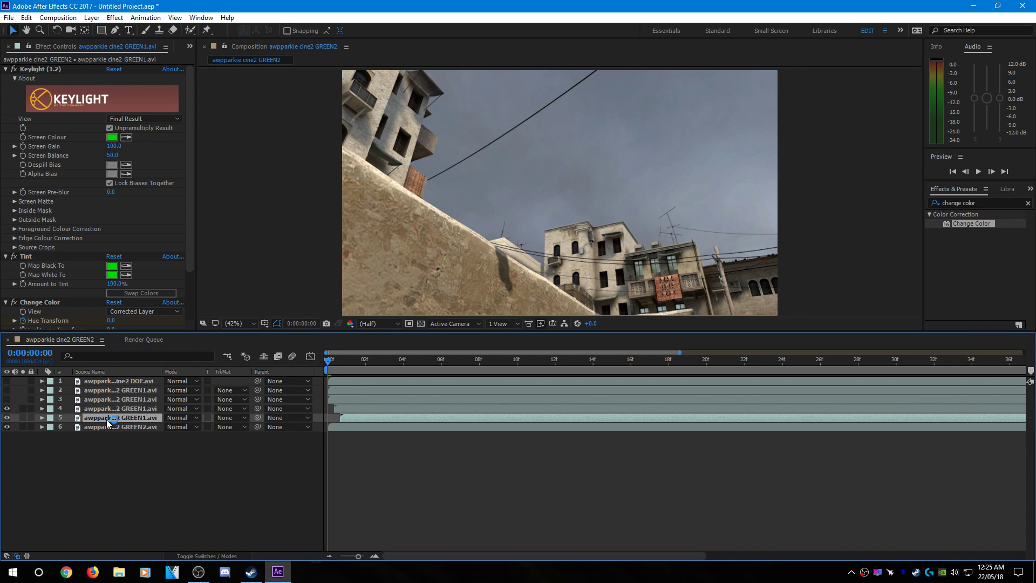
click(359, 365)
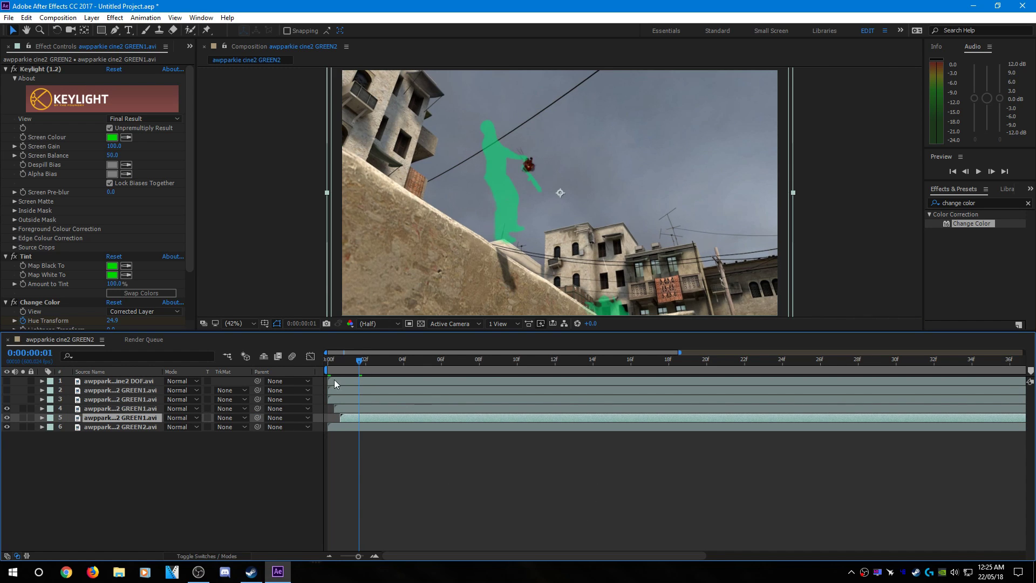
Step: Make layer 2 visible, preview frames 5 and 7, and deselect layer 5
click(7, 391)
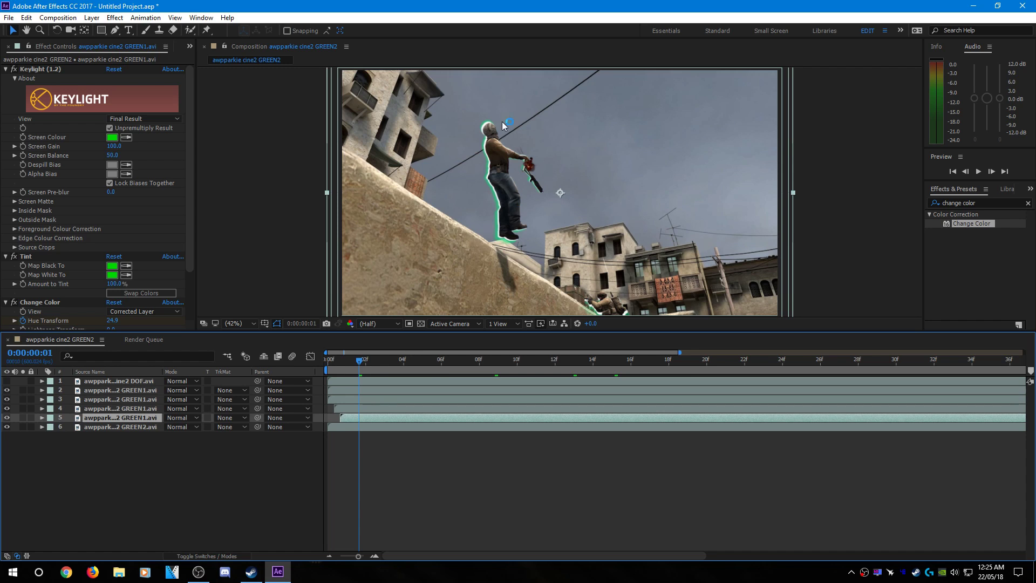
click(425, 365)
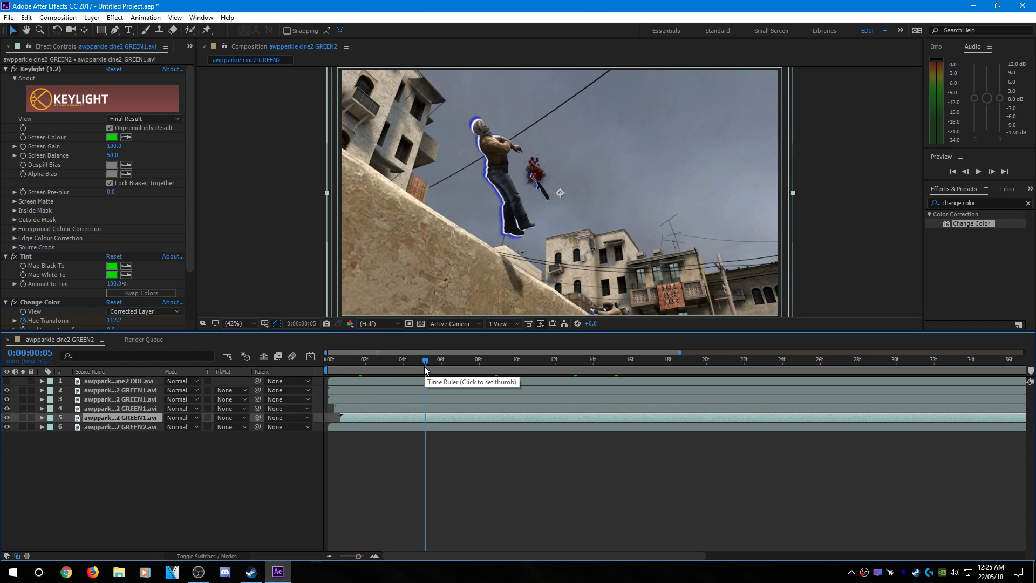
click(476, 367)
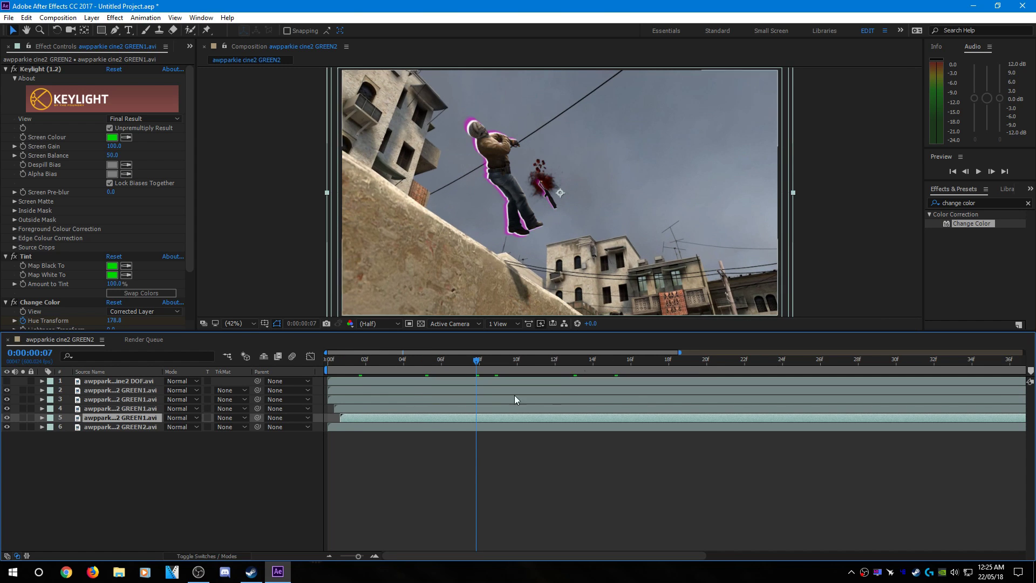
click(227, 479)
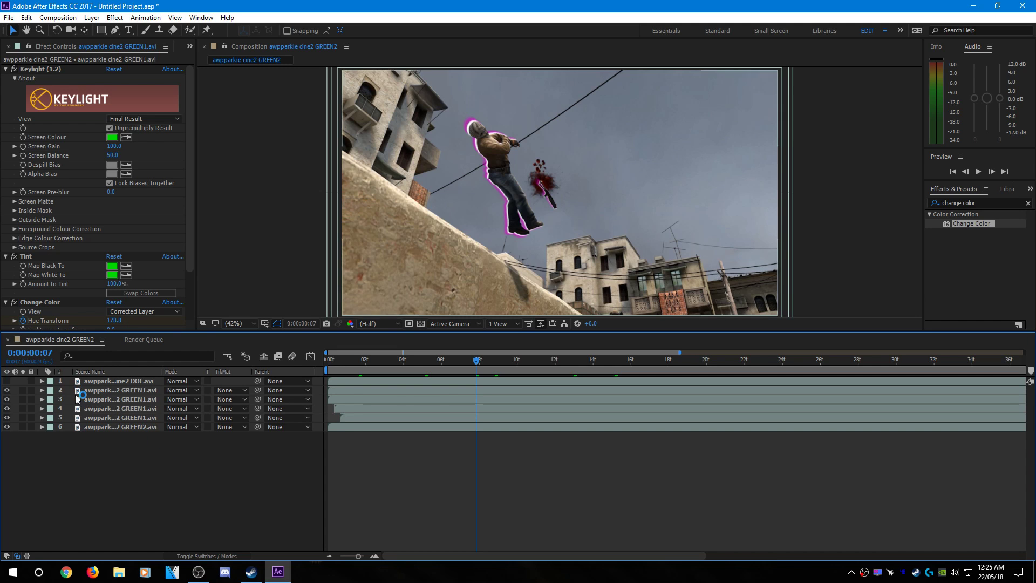
right_click(124, 455)
mouse_move(149, 354)
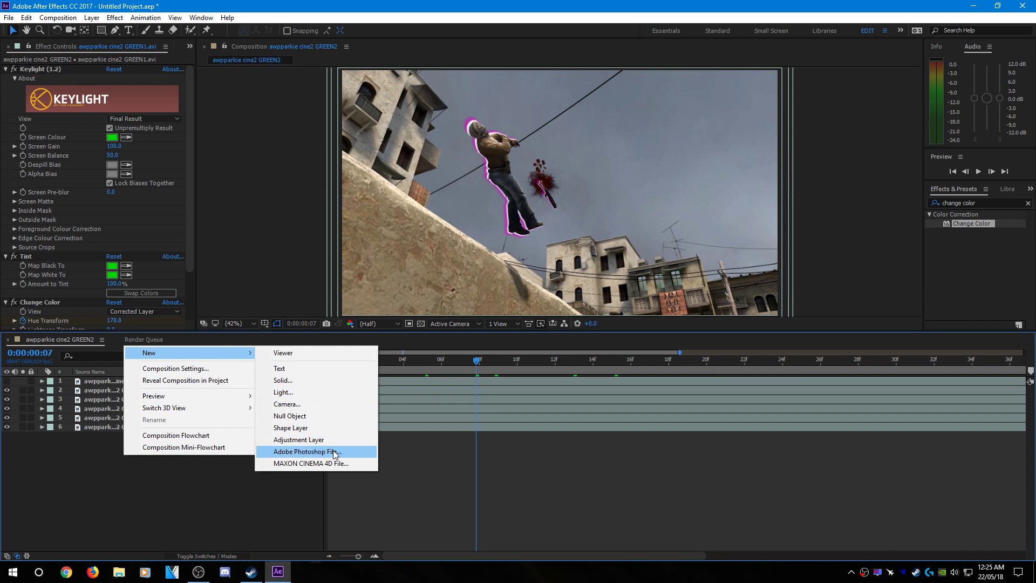
Step: Add an adjustment layer above the base clip and apply BCC Lens Blur OBS to it
click(287, 439)
drag(122, 430, 122, 429)
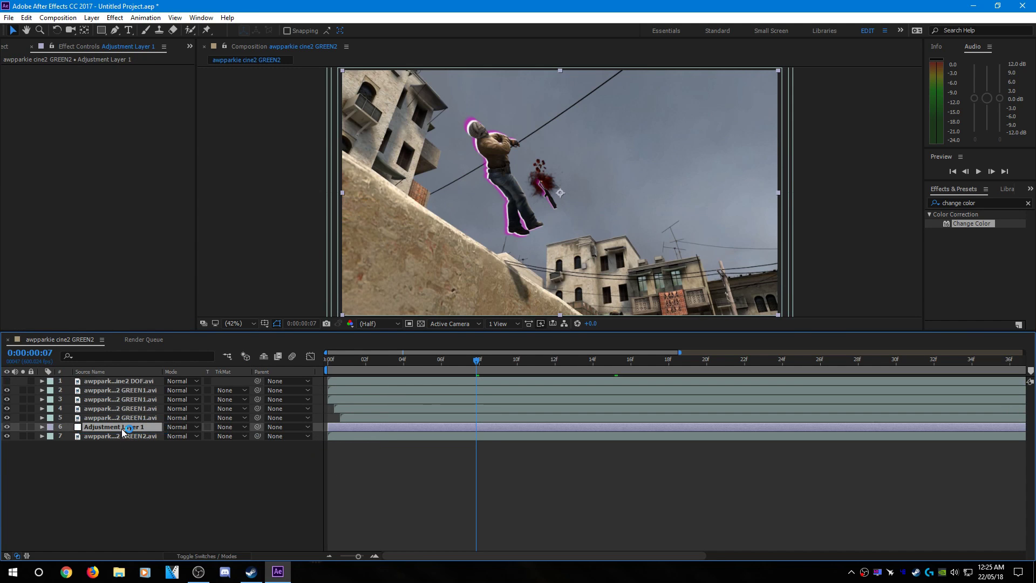
click(983, 202)
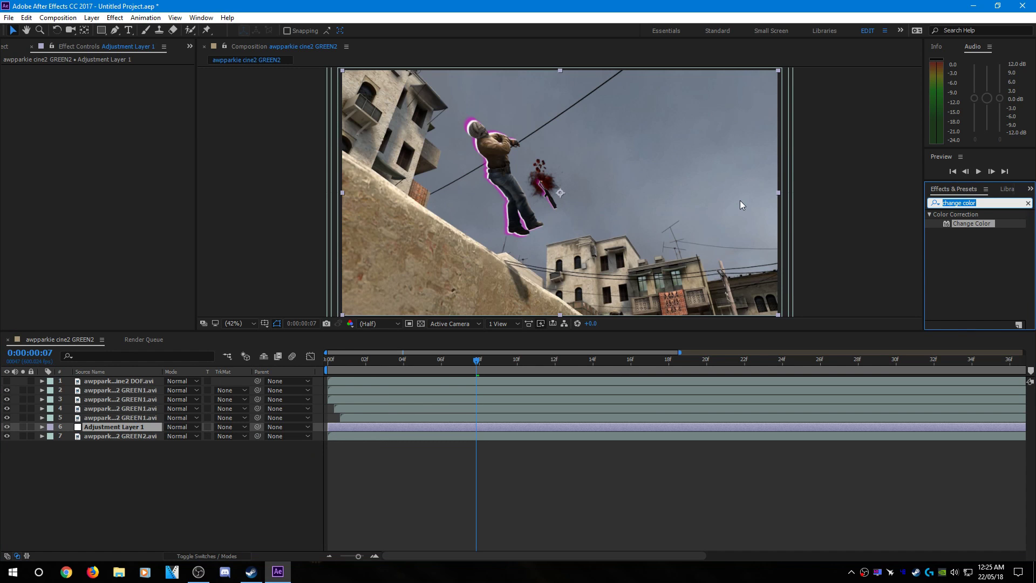
text(bcc lens)
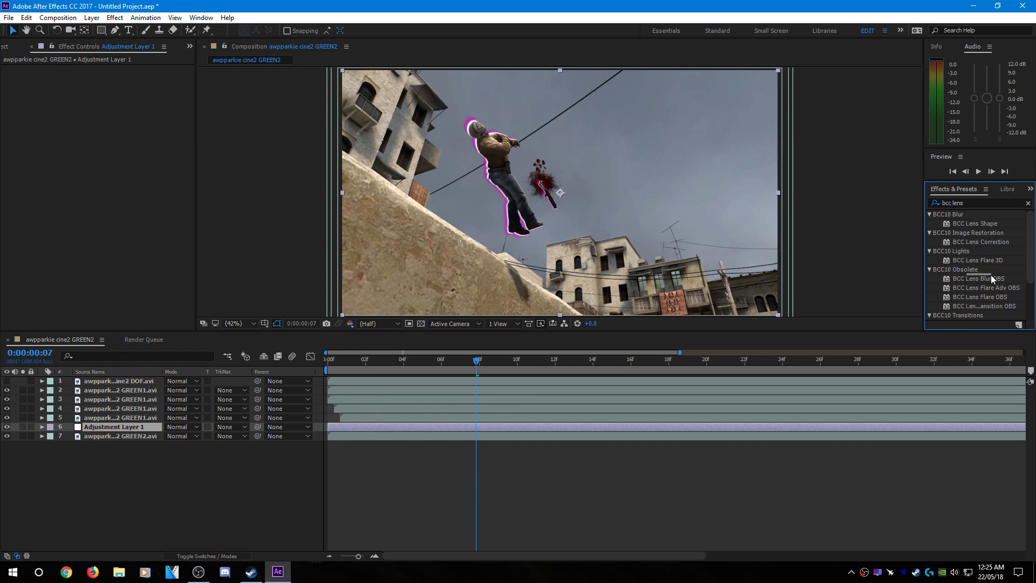
double_click(992, 277)
Step: Set the lens blur Bokeh to -100 and turn Z Map Mode on, using the DOF clip as depth source
click(114, 223)
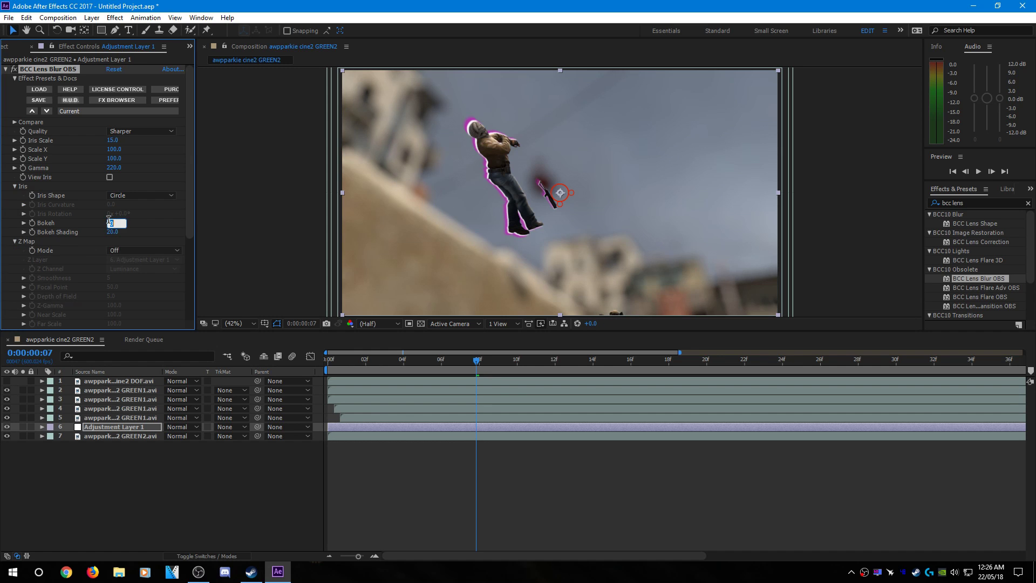
text(-100)
click(142, 249)
click(122, 273)
click(170, 444)
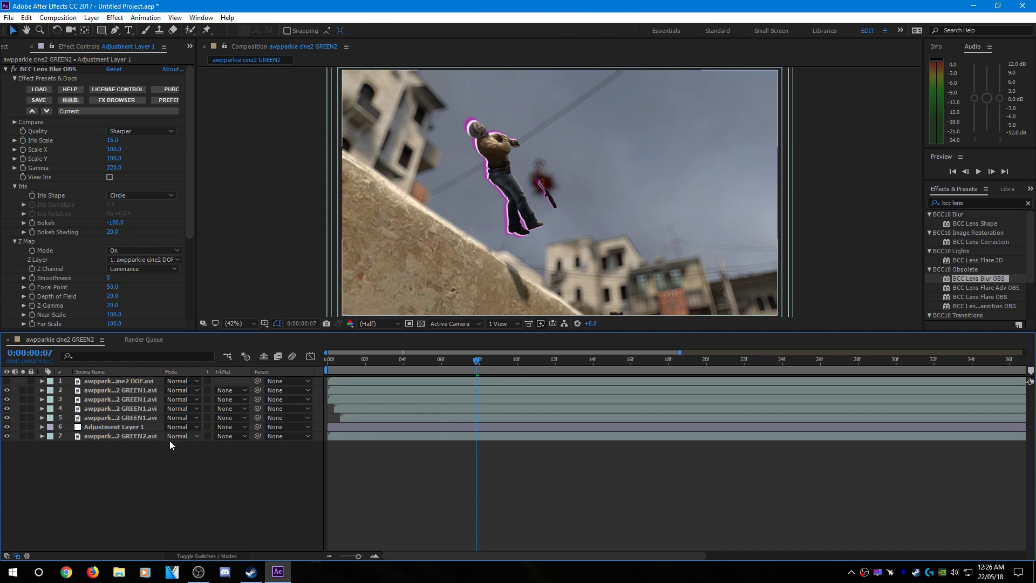
right_click(170, 443)
right_click(174, 443)
Step: Add a top adjustment layer with Magic Bullet Looks, apply a warm bright look, and preview frame 10
click(382, 452)
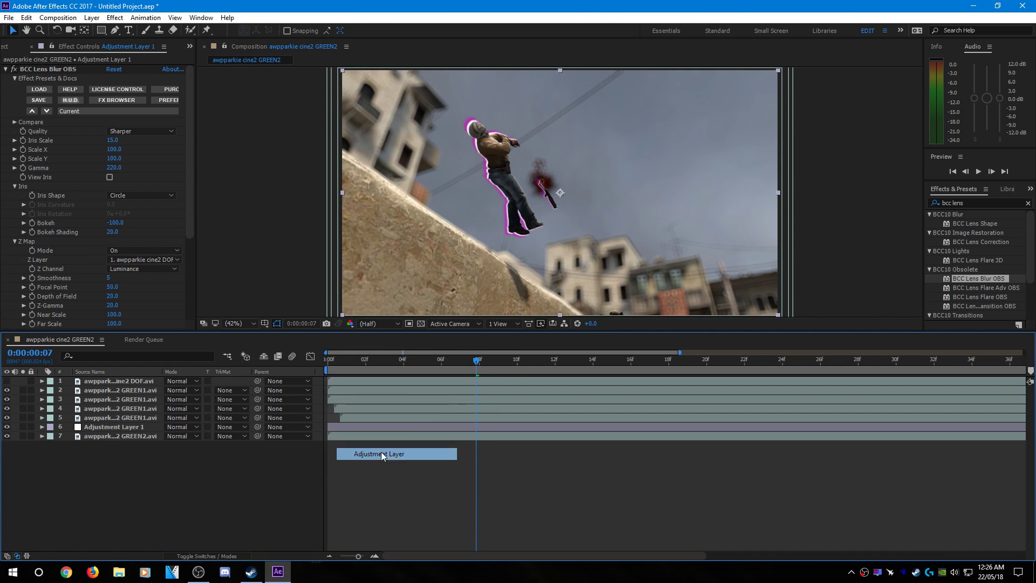
click(980, 203)
text(looks)
double_click(962, 222)
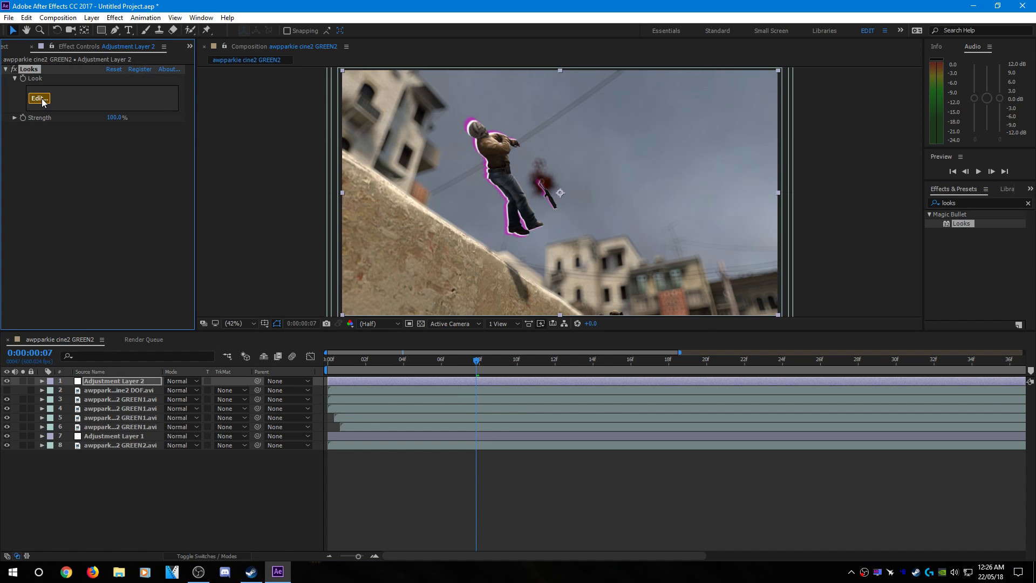
click(39, 98)
click(705, 519)
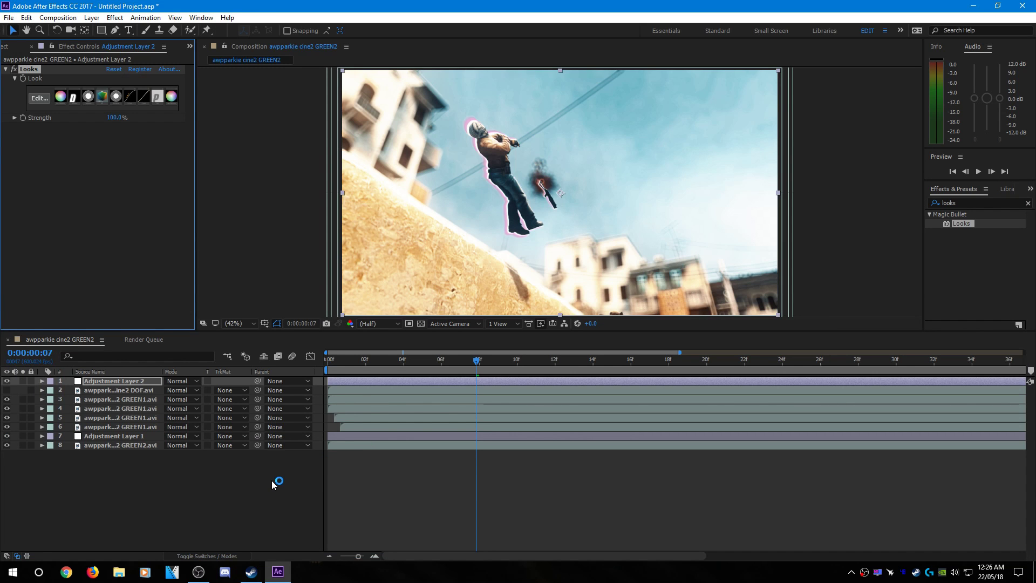
click(522, 361)
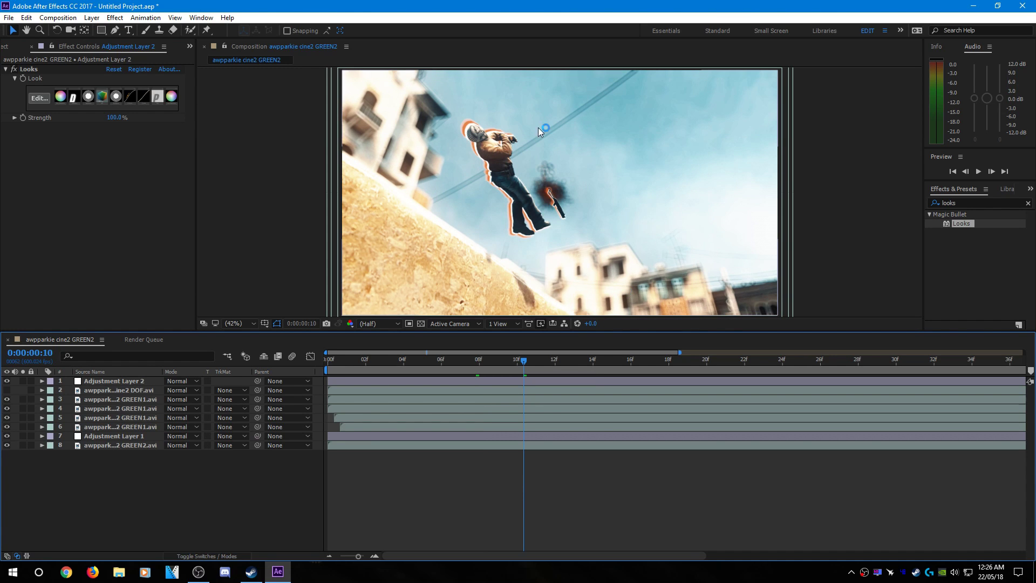